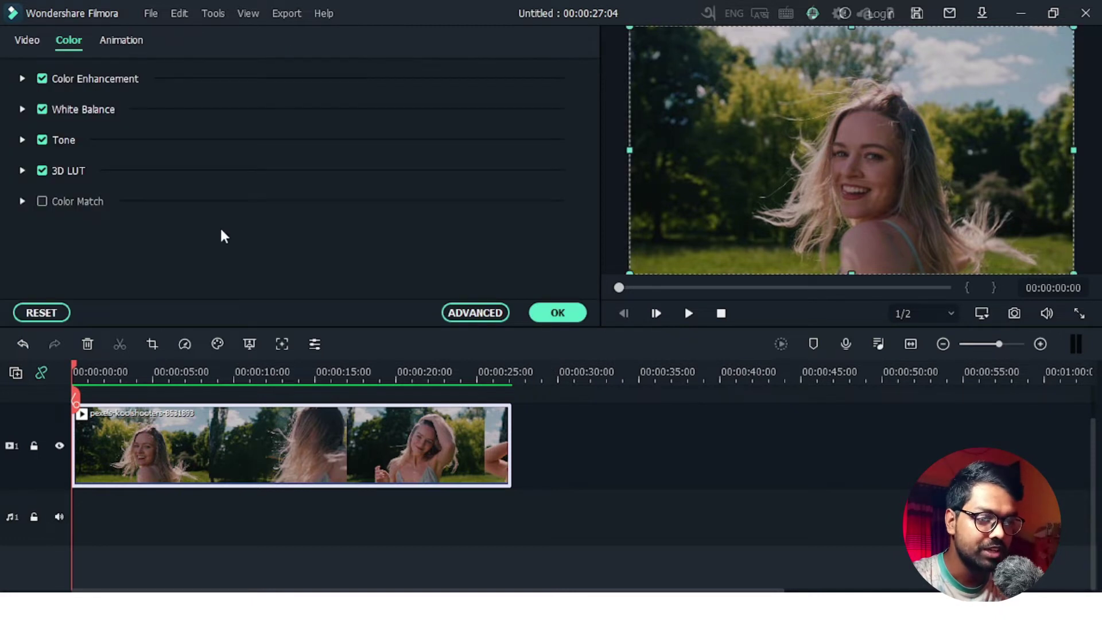
click(26, 44)
click(66, 44)
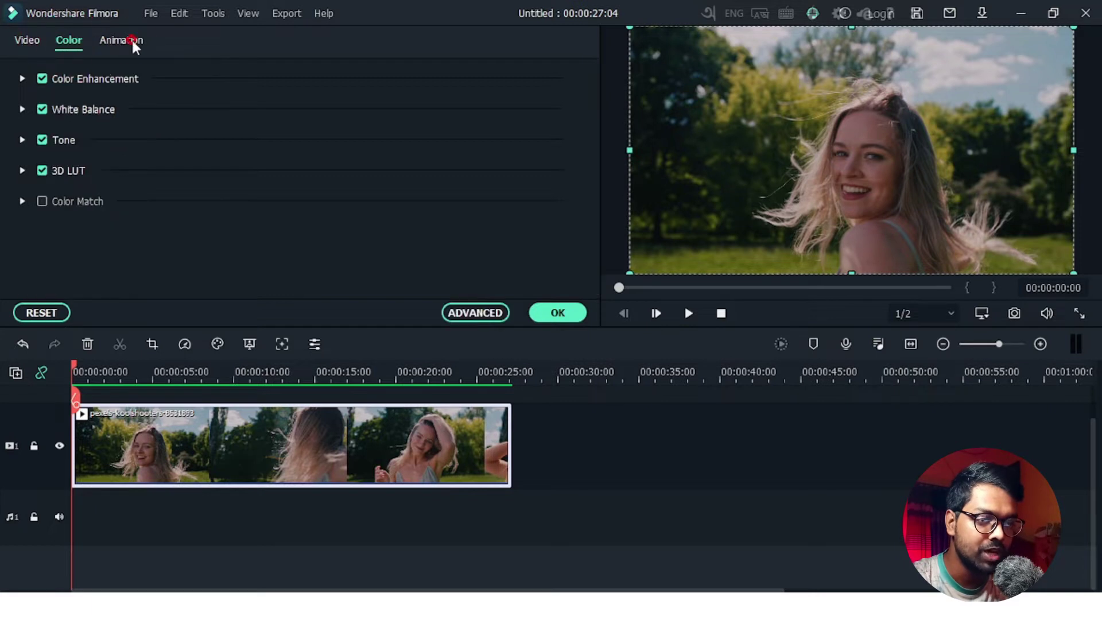
click(122, 42)
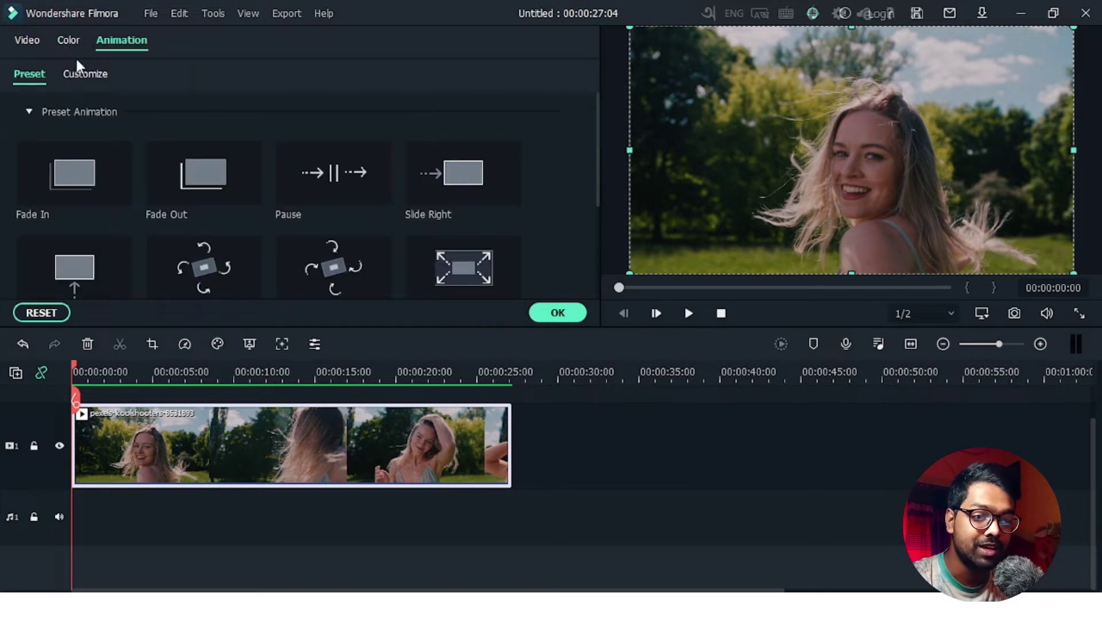
click(74, 50)
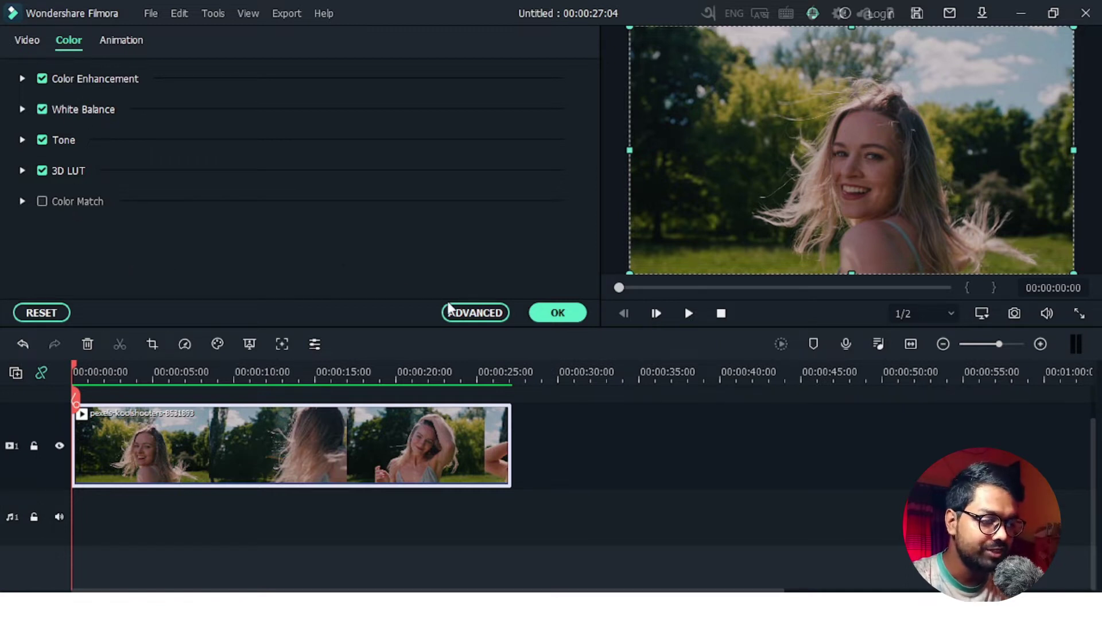
Open the advanced color correction for the selected clip.
key(ctrl+F11)
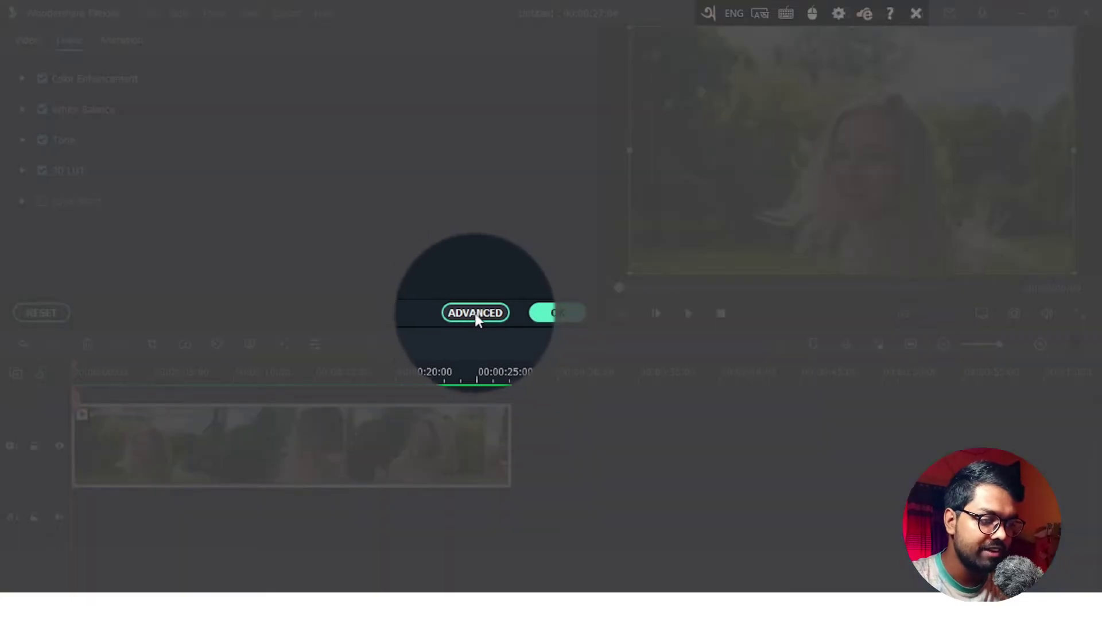
click(475, 313)
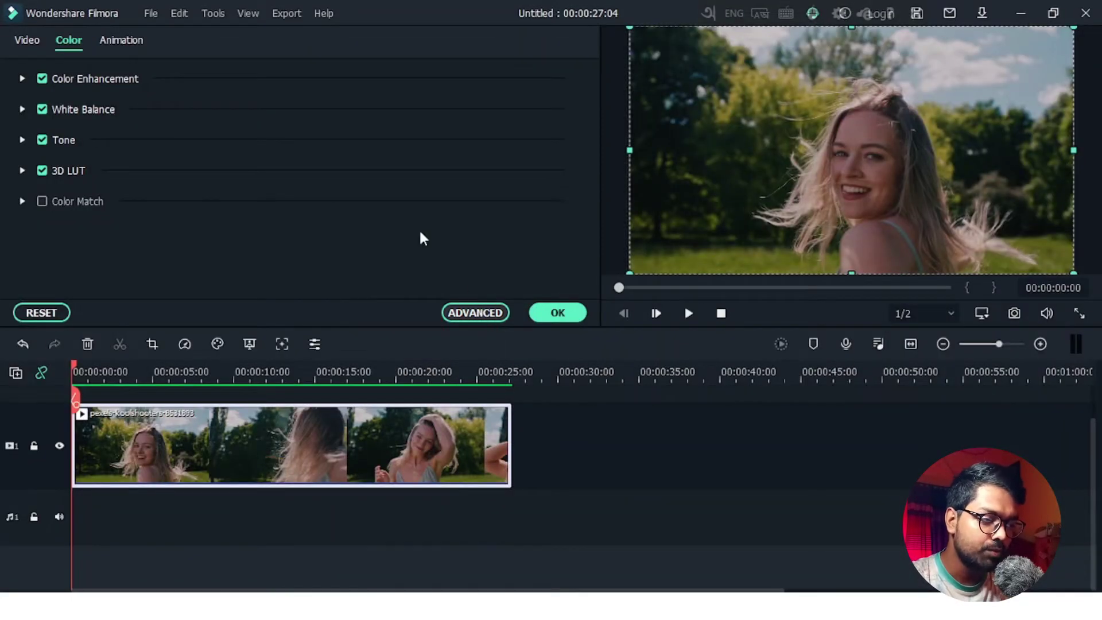
click(469, 311)
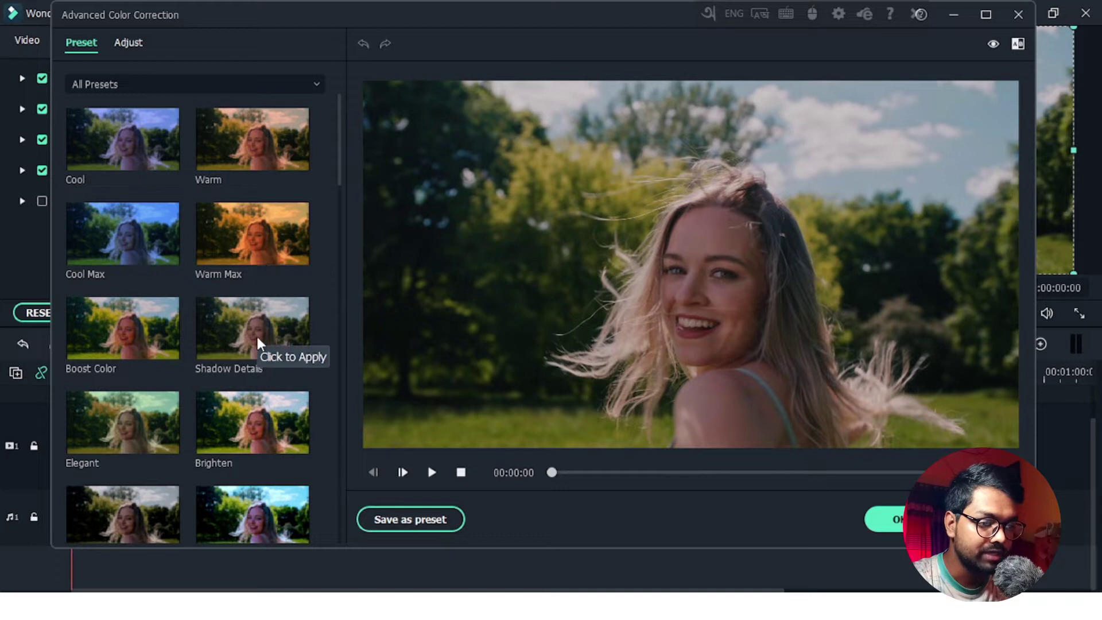
Try the Brighten and Blockbuster color presets on the clip.
click(244, 417)
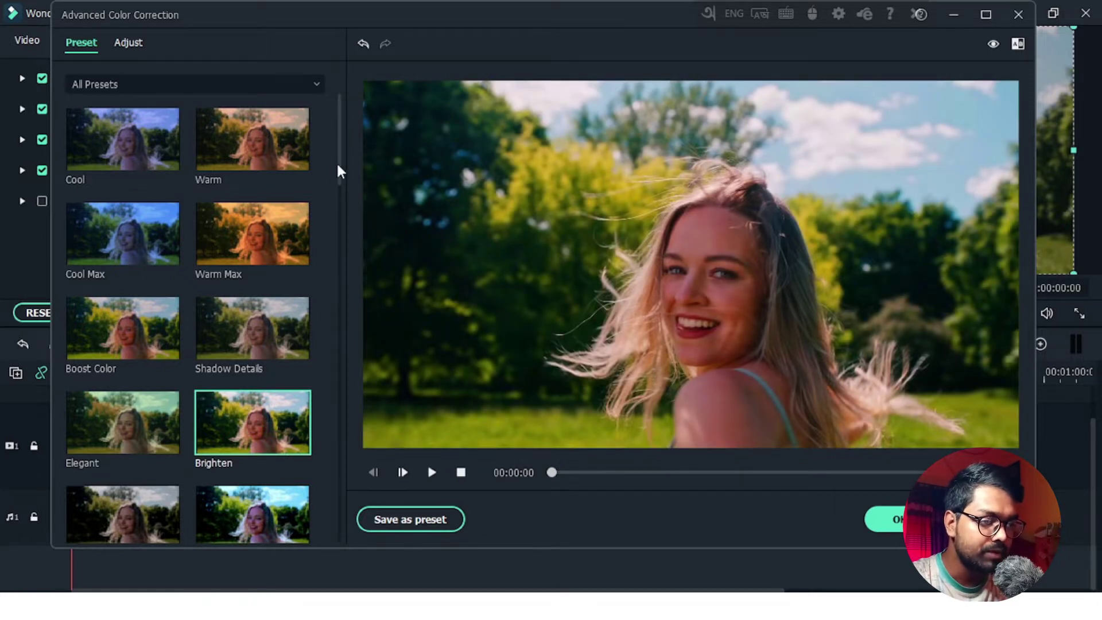
scroll(343, 189, down, 2)
drag(344, 193, 351, 252)
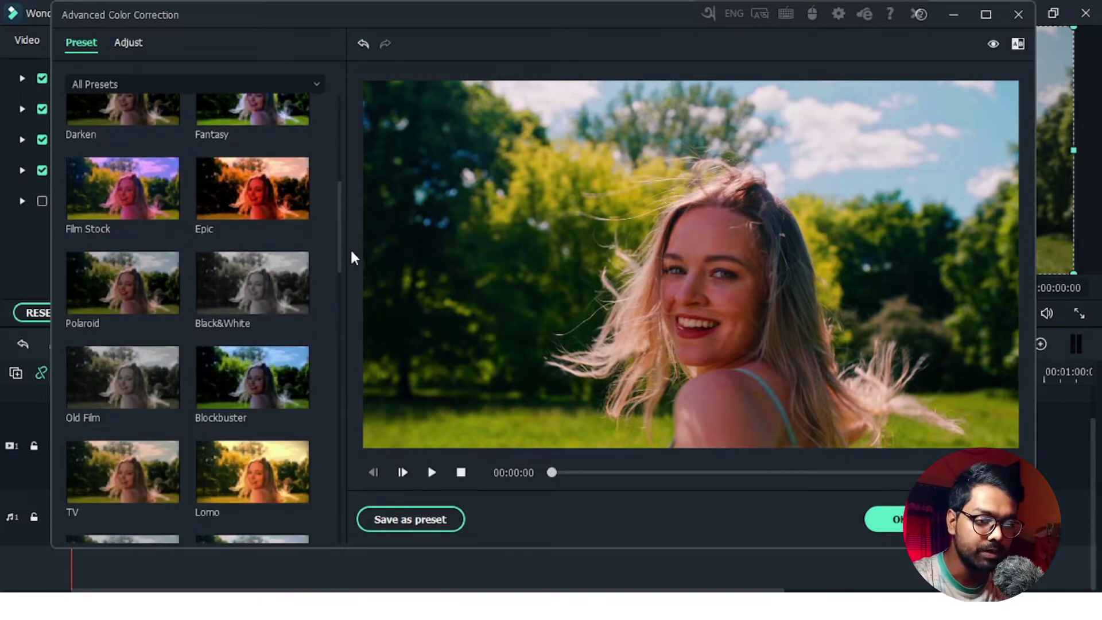
click(231, 397)
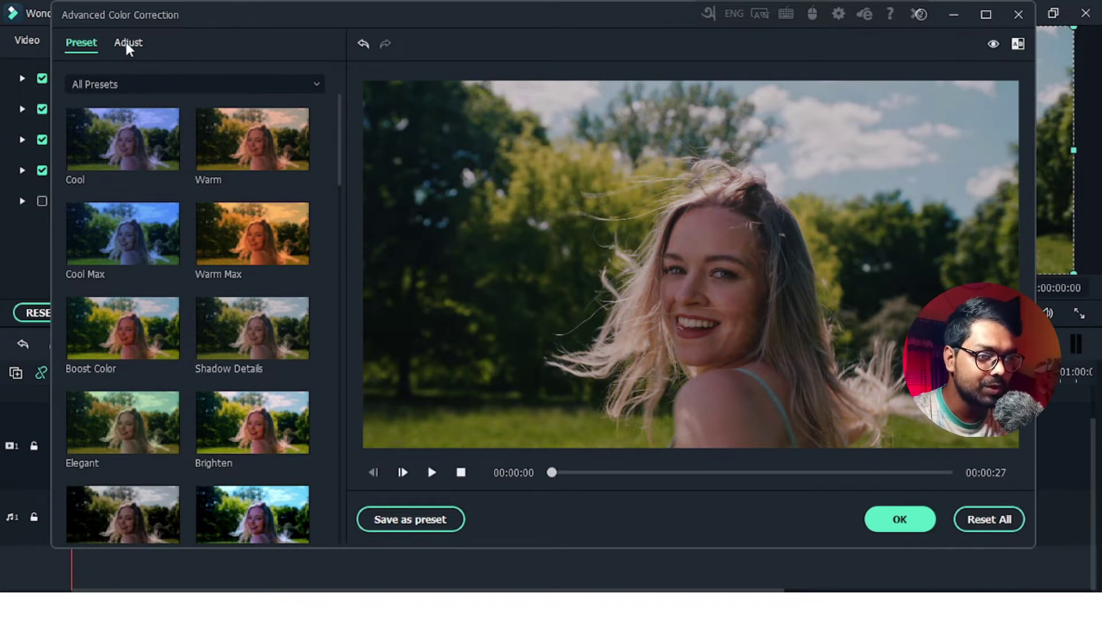
Try a manual color enhancement with value 34 and threshold 20, and reset it.
click(126, 42)
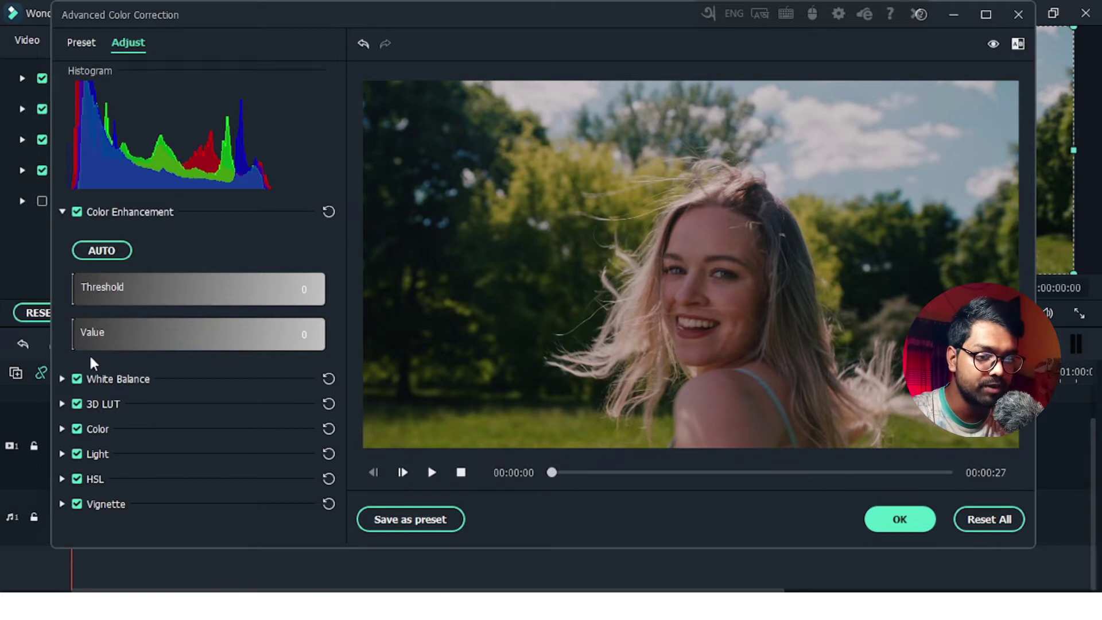
click(135, 334)
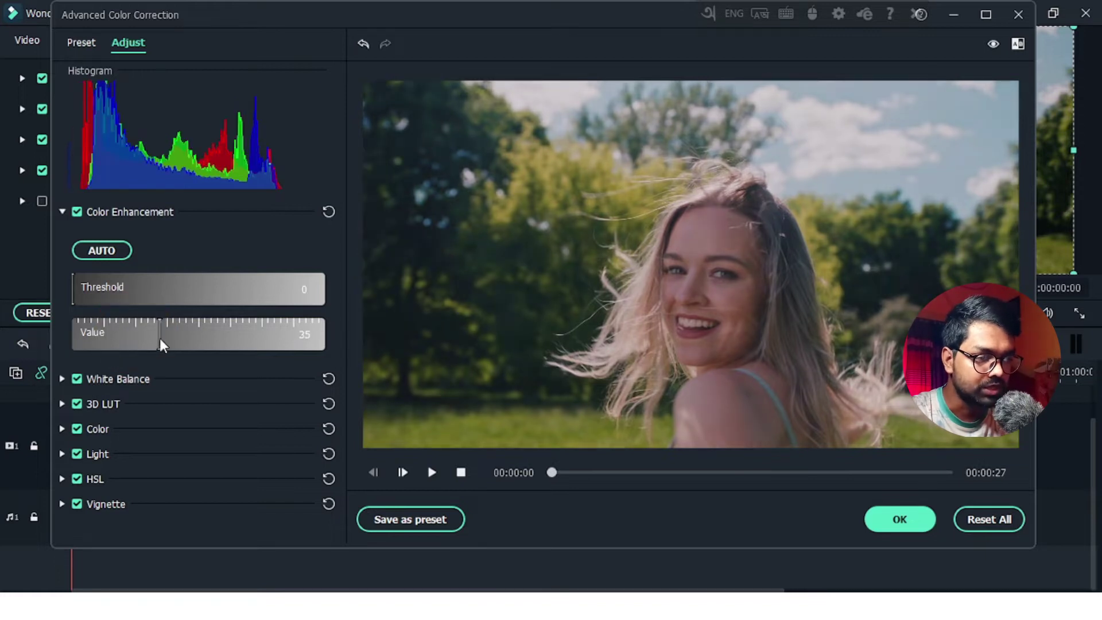
drag(160, 339, 158, 339)
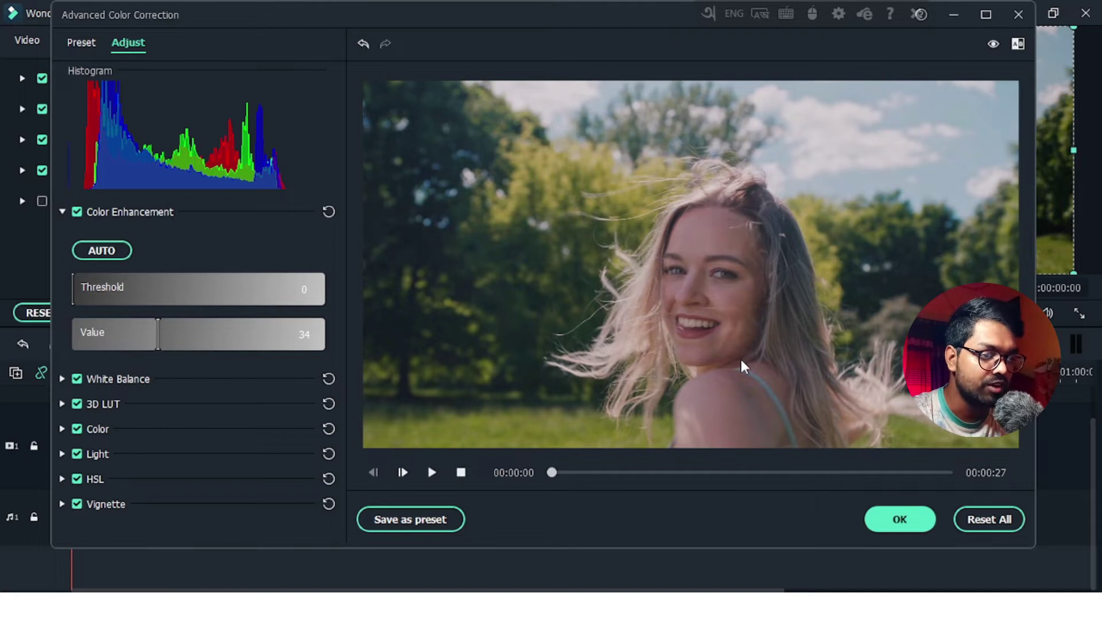
click(150, 288)
click(177, 294)
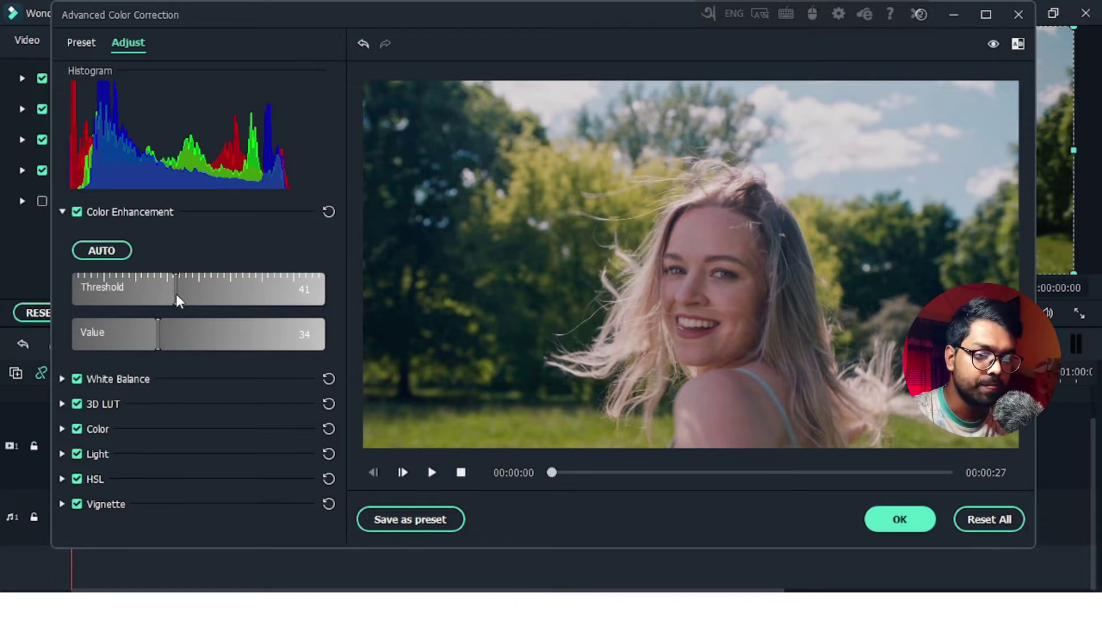
drag(177, 294, 122, 288)
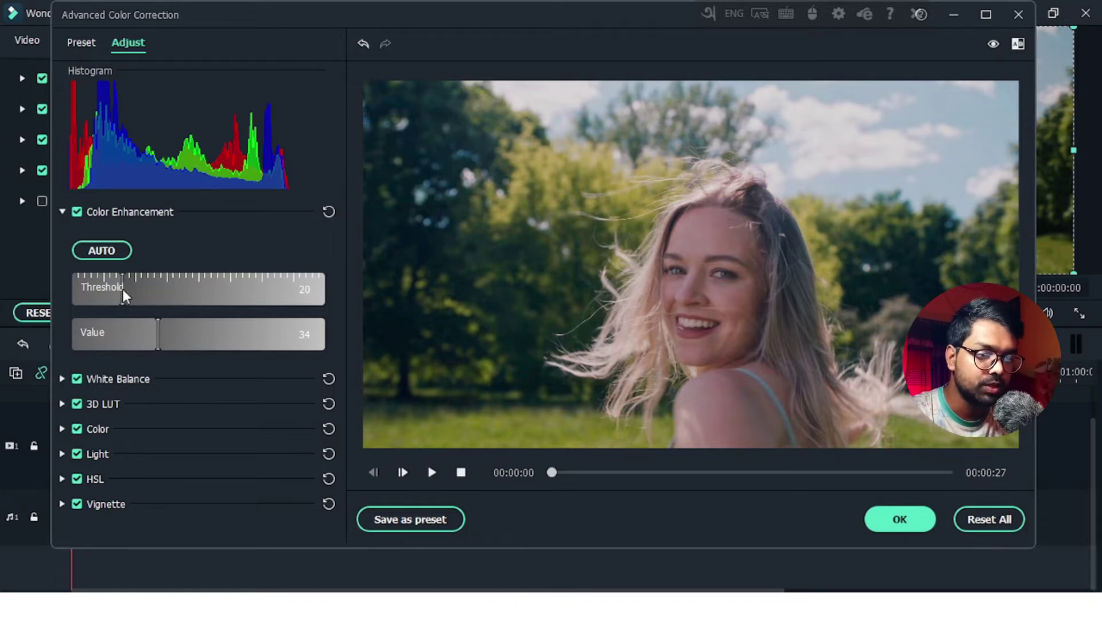
click(328, 212)
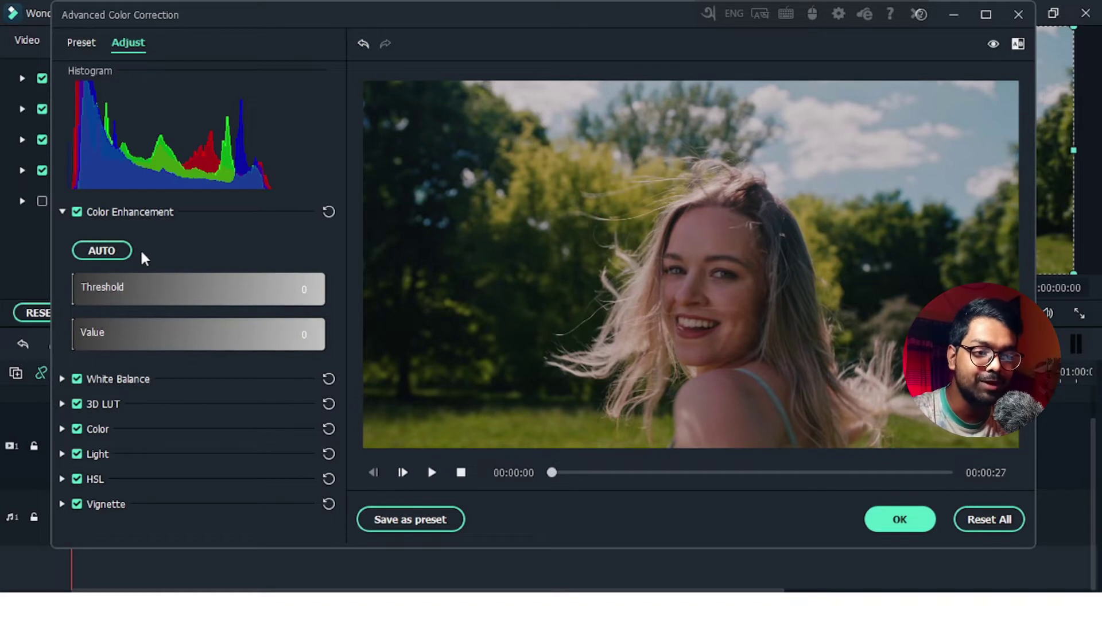
Apply automatic color enhancement to the clip and set its value to 31.
click(106, 251)
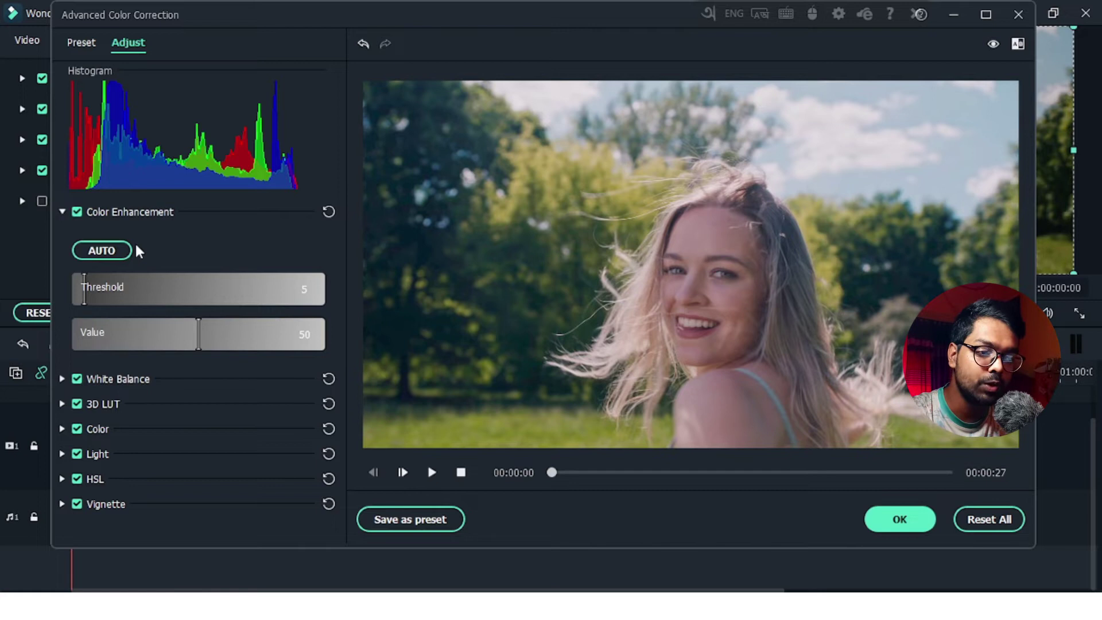
drag(187, 335, 149, 341)
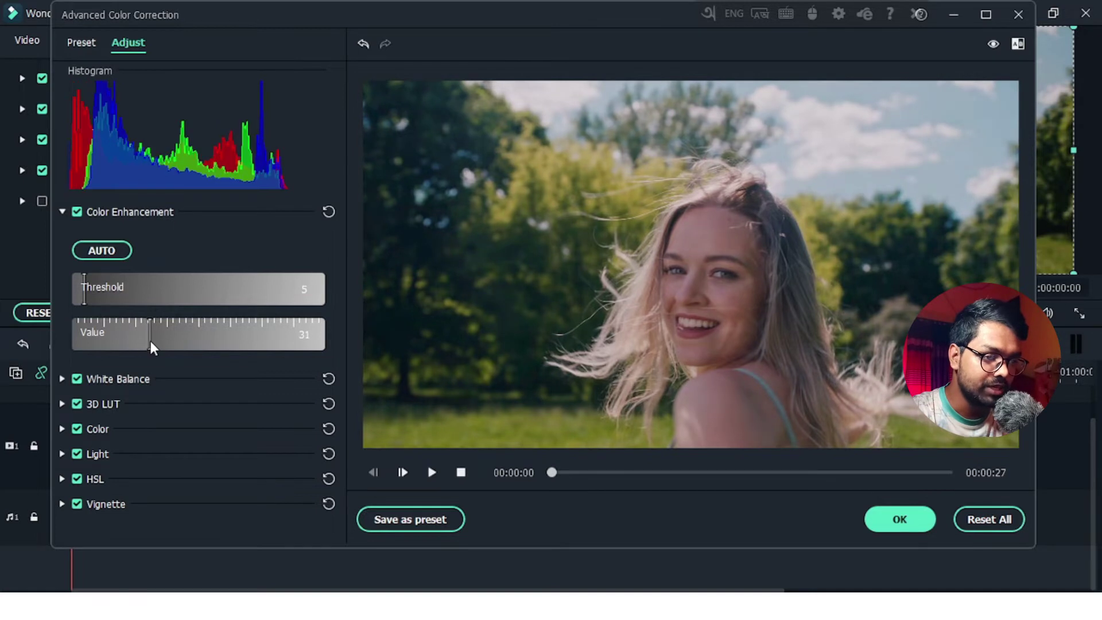
click(62, 211)
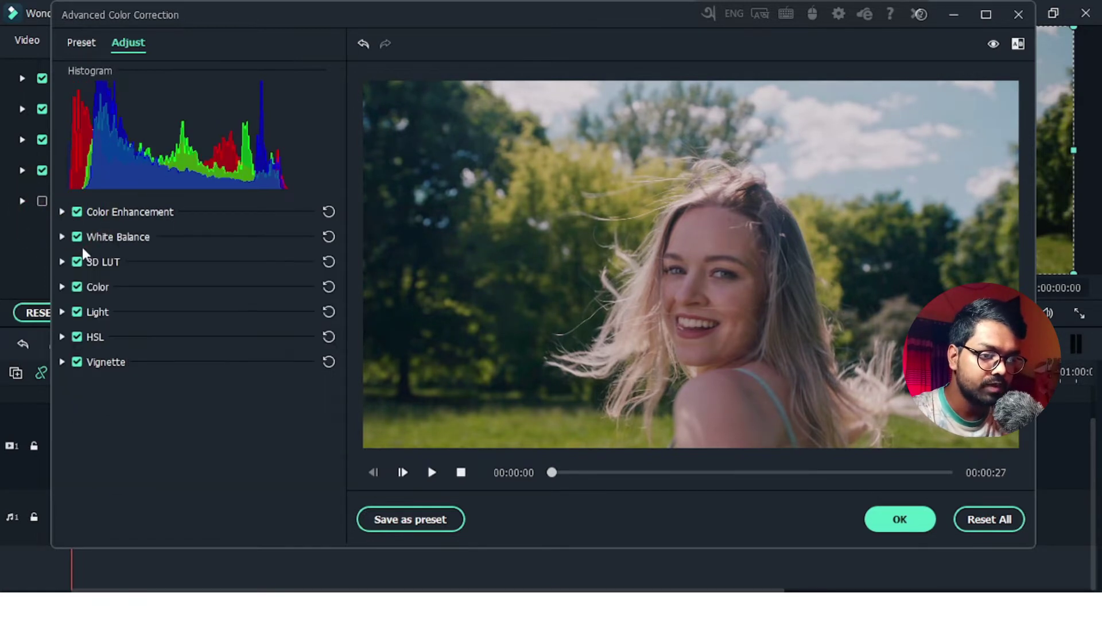
Set the white balance temperature to 0.99 and the tint to 0.69.
click(62, 237)
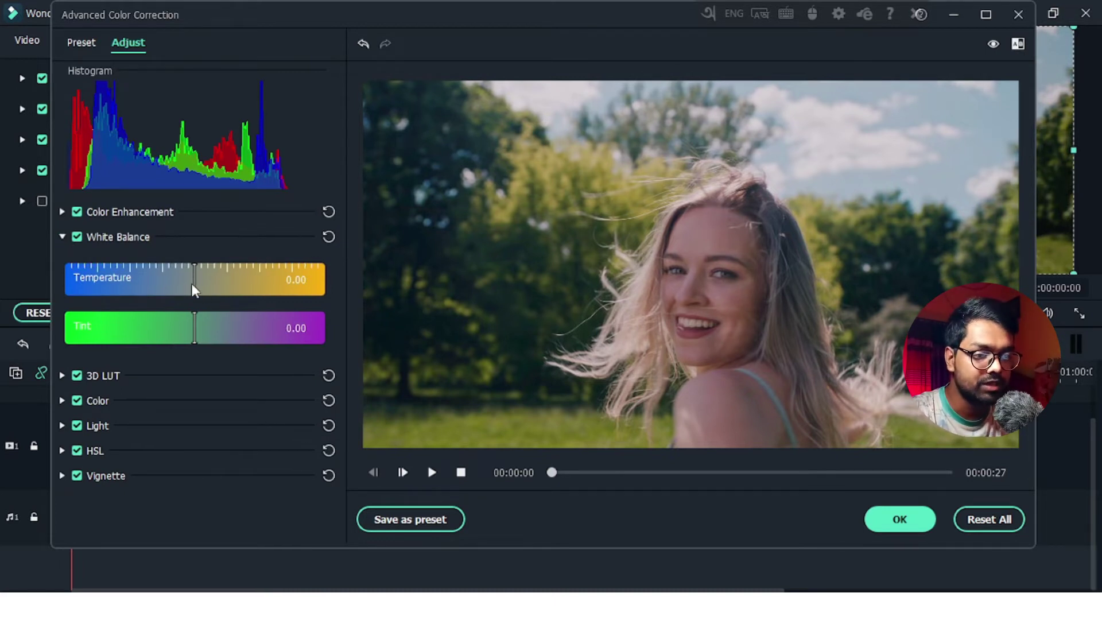
drag(193, 284, 225, 296)
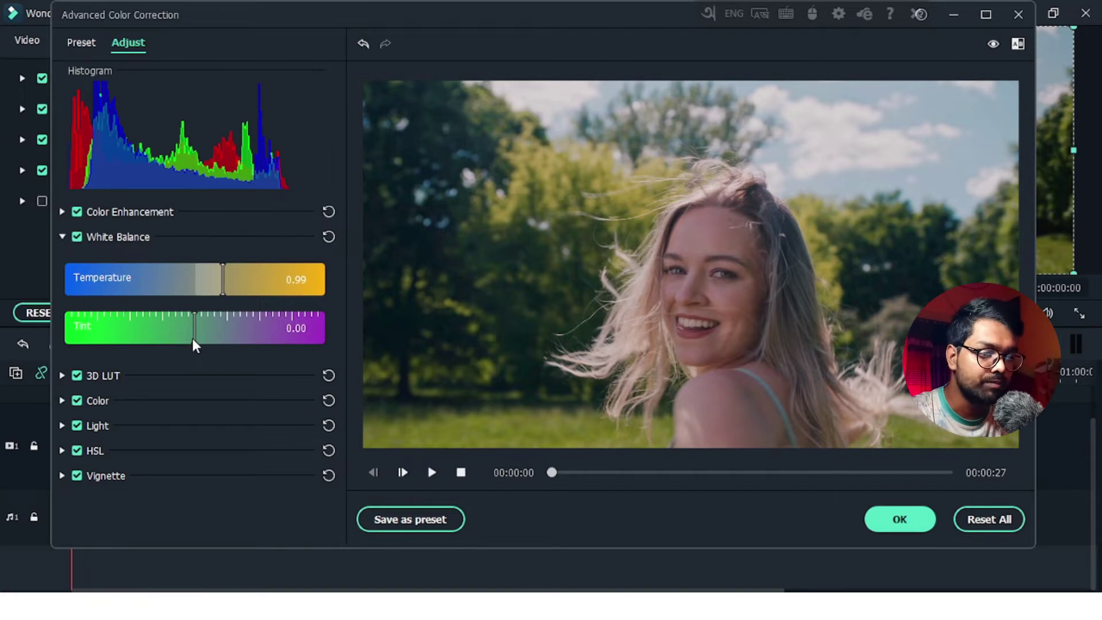
drag(193, 342, 219, 343)
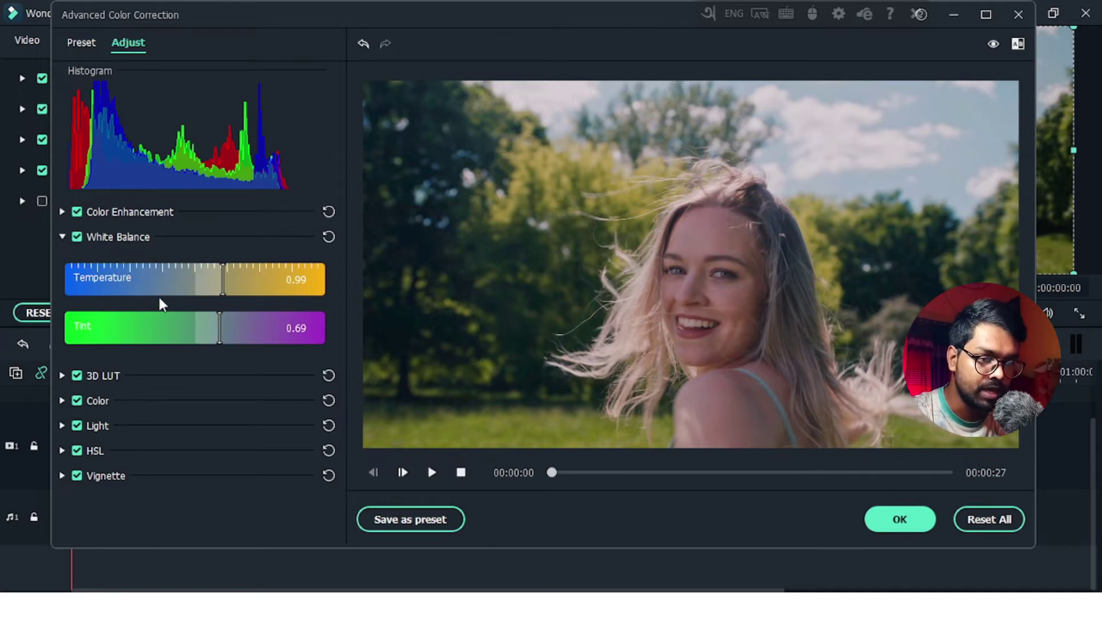
Try the Cool Film, B&W Film and Game of Thrones 3D LUTs on the clip, and return the LUT to None.
click(62, 376)
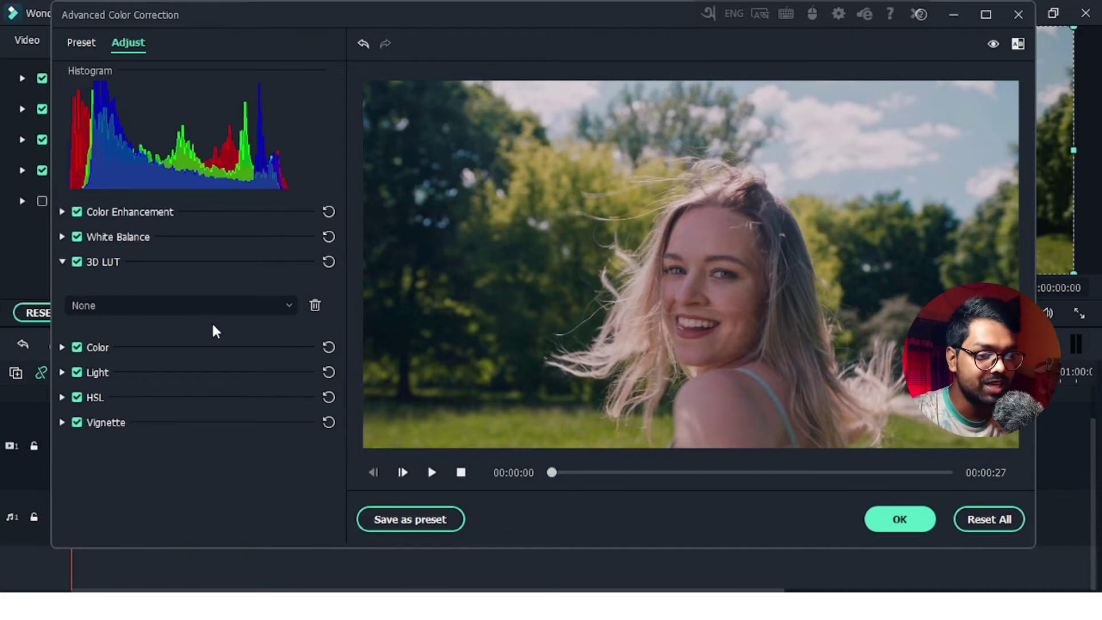
click(156, 309)
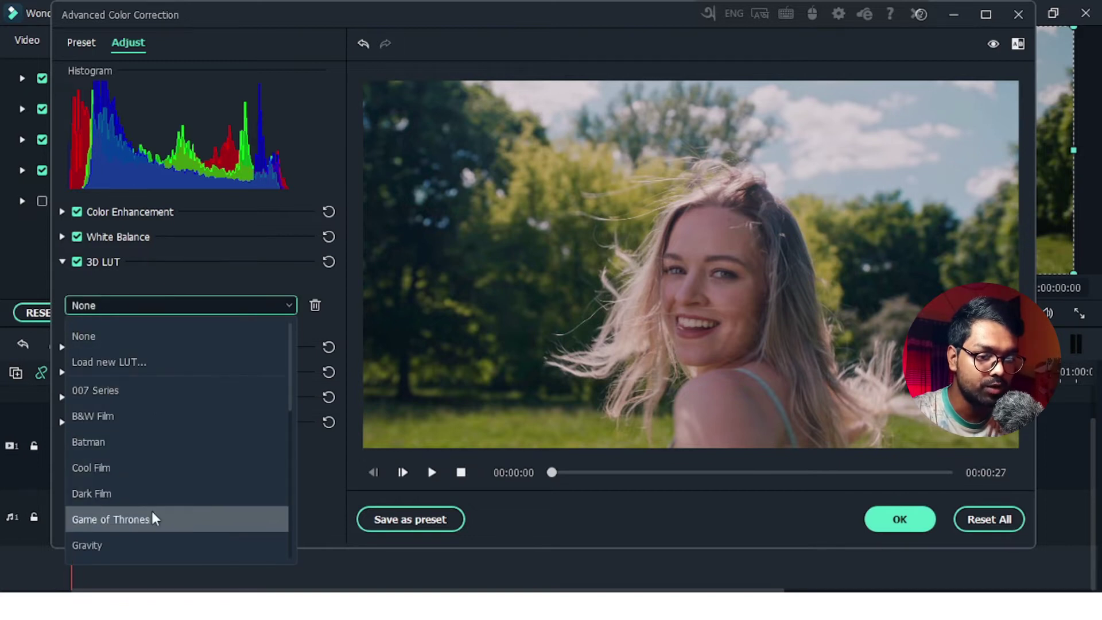
click(136, 465)
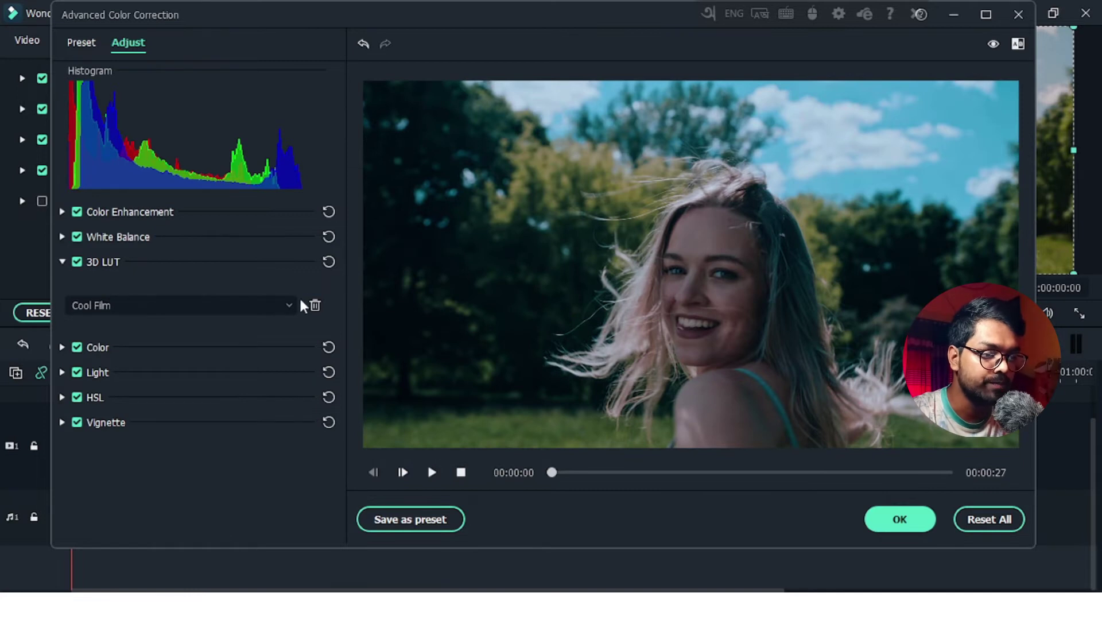
click(287, 304)
click(143, 418)
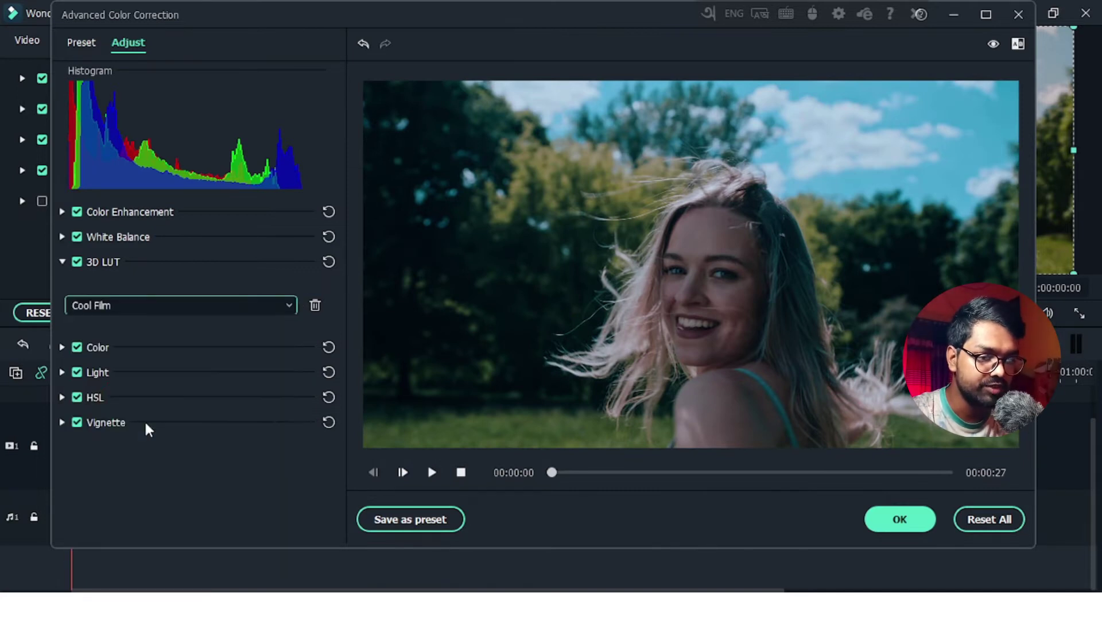
click(250, 303)
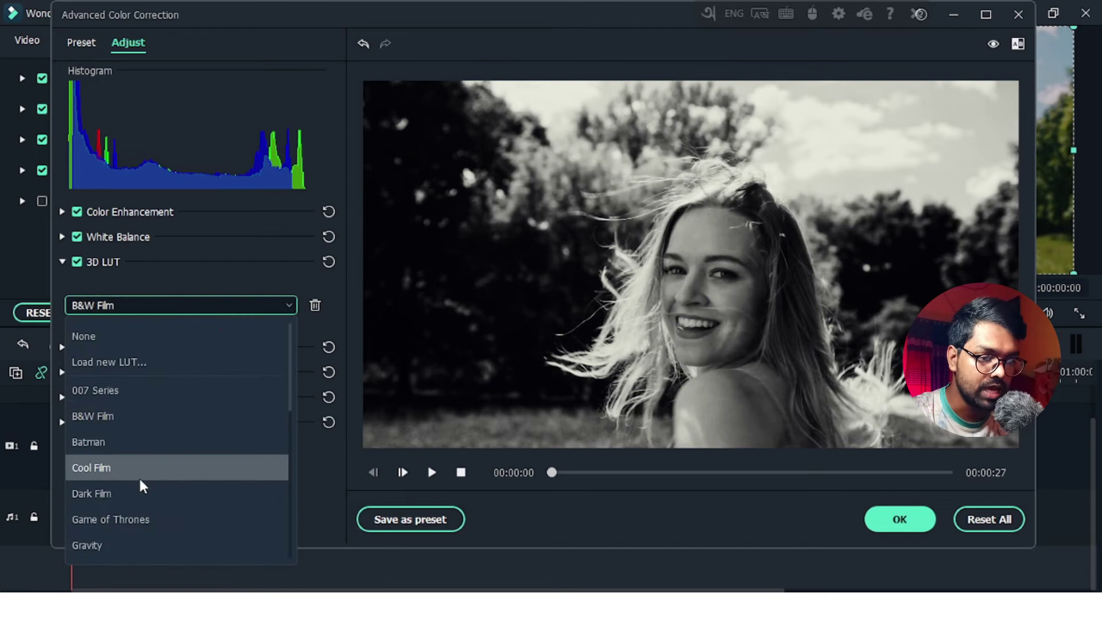
click(139, 518)
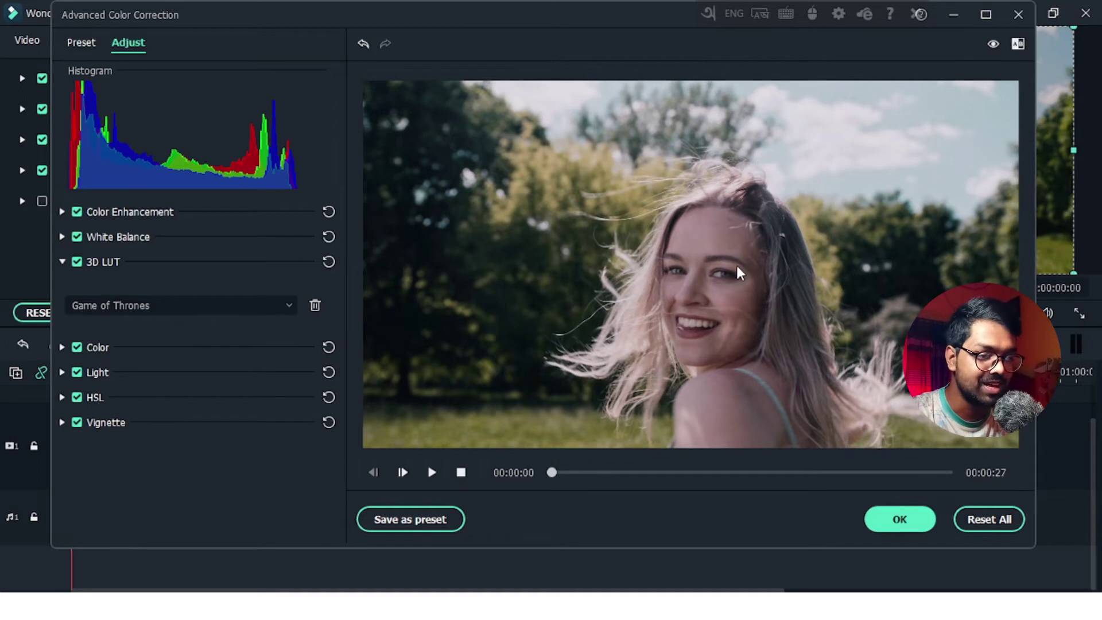
click(287, 304)
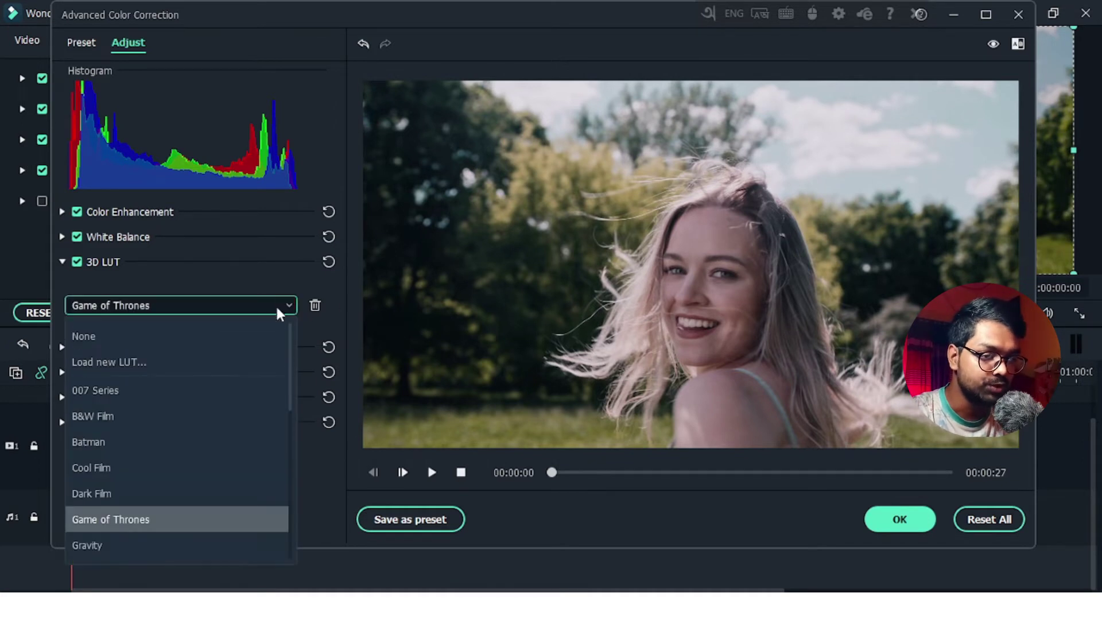
click(190, 344)
click(63, 262)
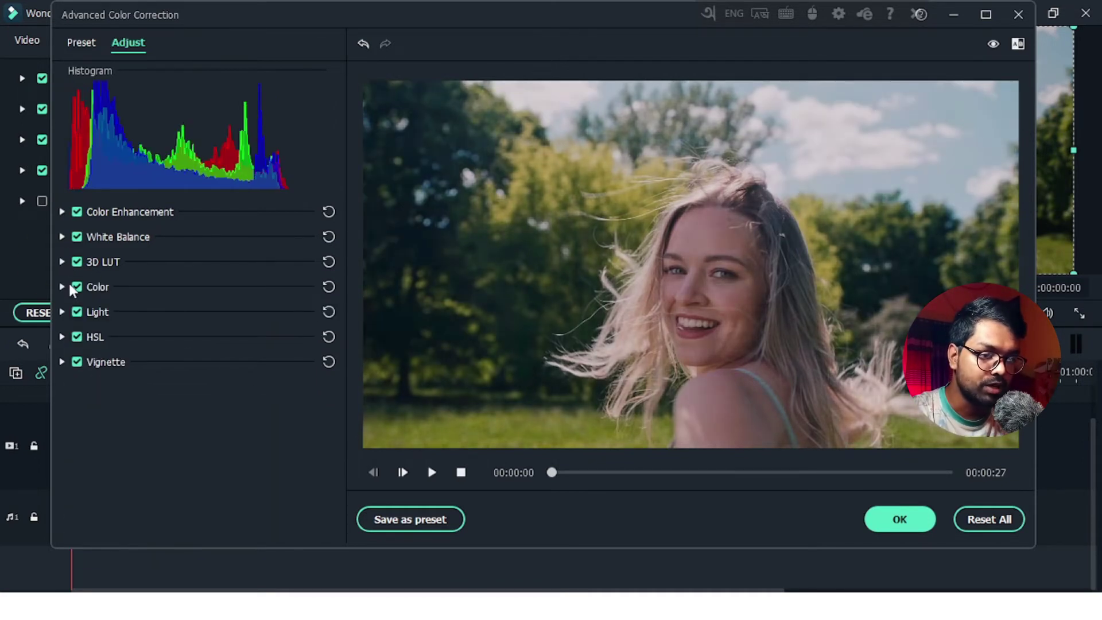
Set the clip's exposure to 16, brightness to -12 and contrast to -21.
click(60, 286)
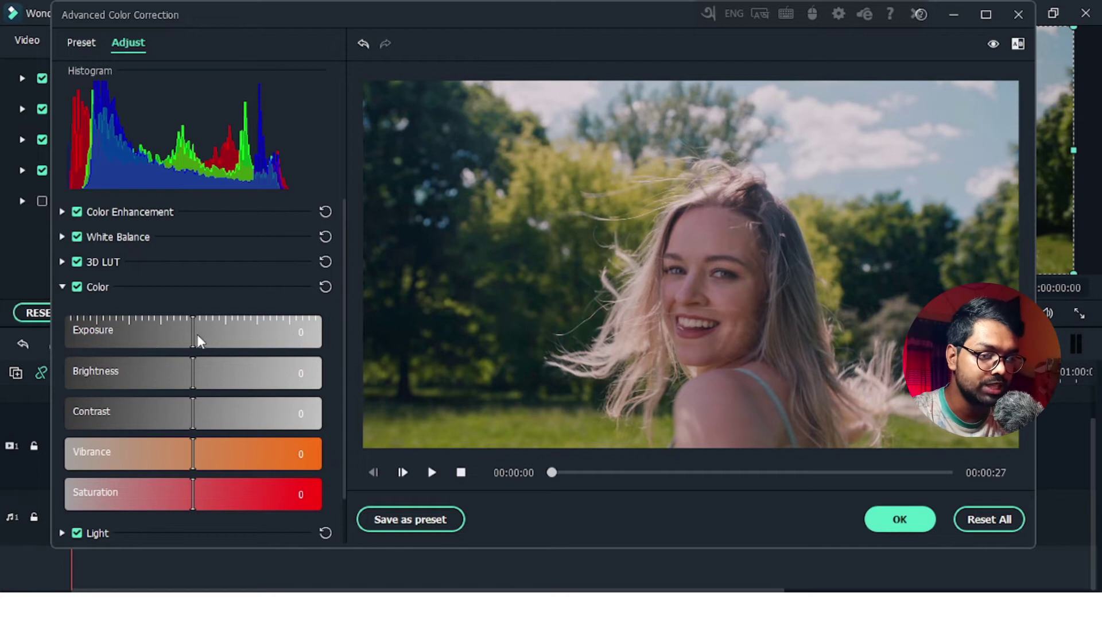
mouse_move(195, 335)
mouse_down()
mouse_move(225, 338)
mouse_move(212, 342)
mouse_up()
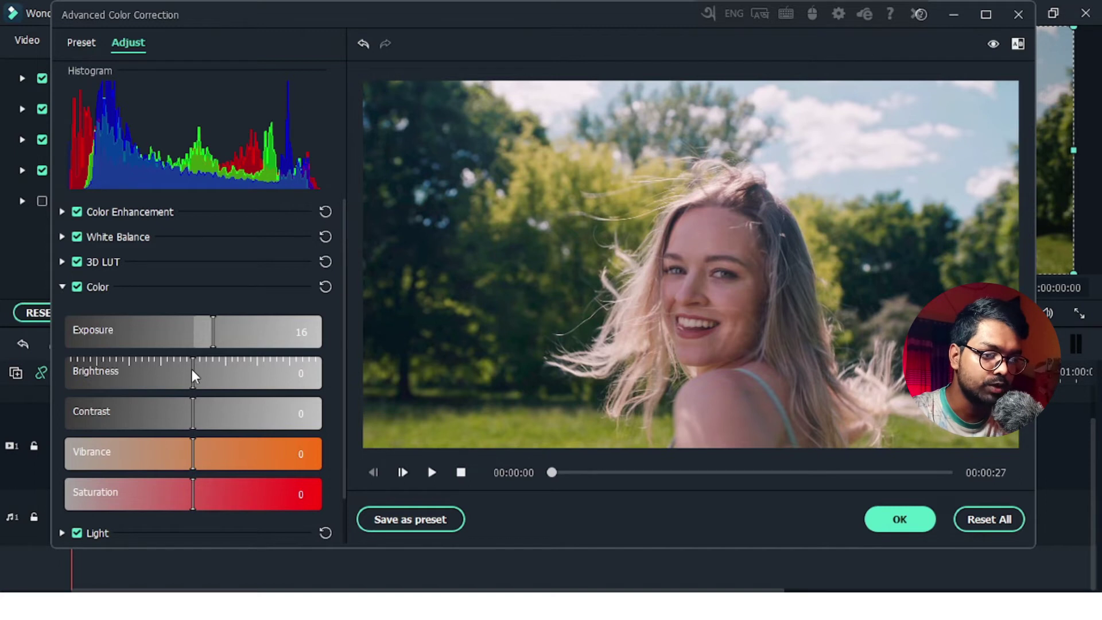
drag(191, 372, 178, 372)
drag(190, 418, 166, 428)
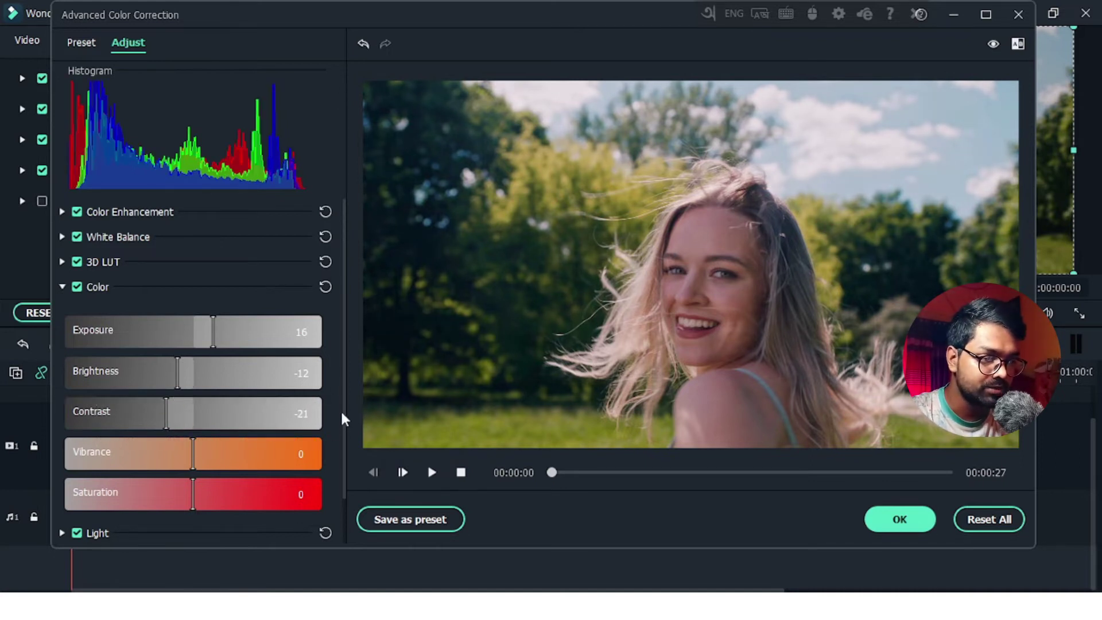
Set the vibrance to 28, try a saturation of 43 and return the saturation to 0.
drag(342, 414, 340, 456)
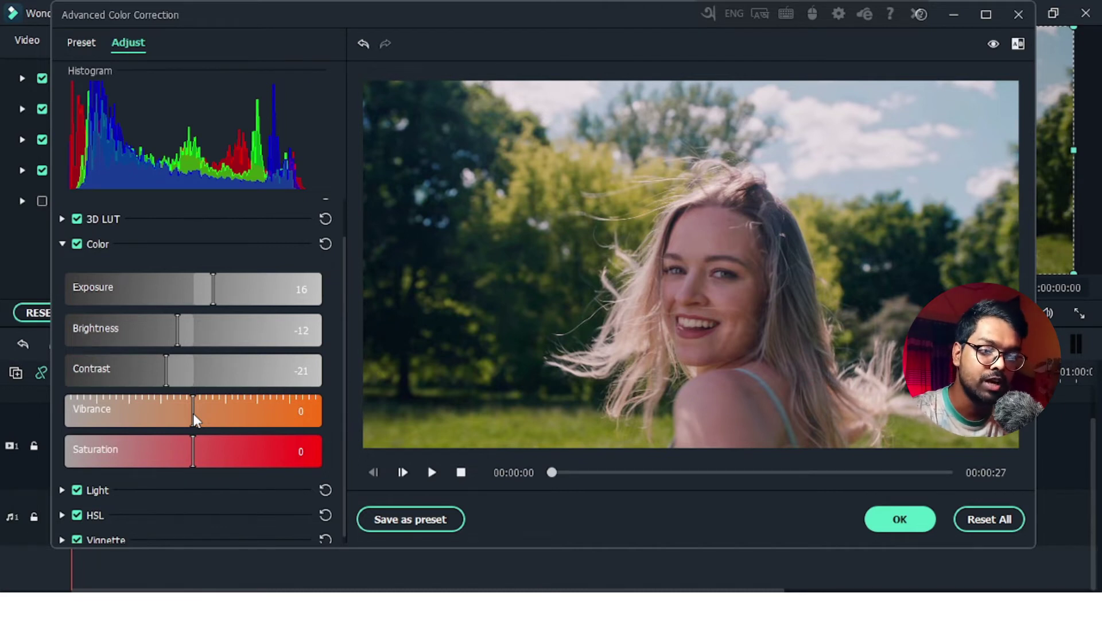
drag(192, 421, 248, 459)
click(191, 453)
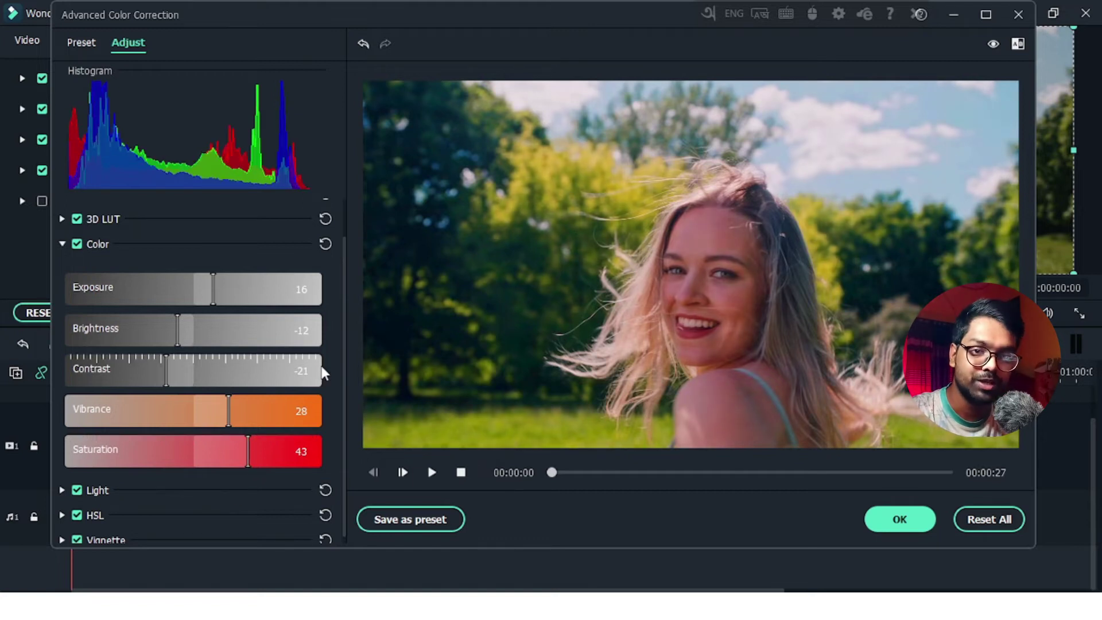
click(192, 455)
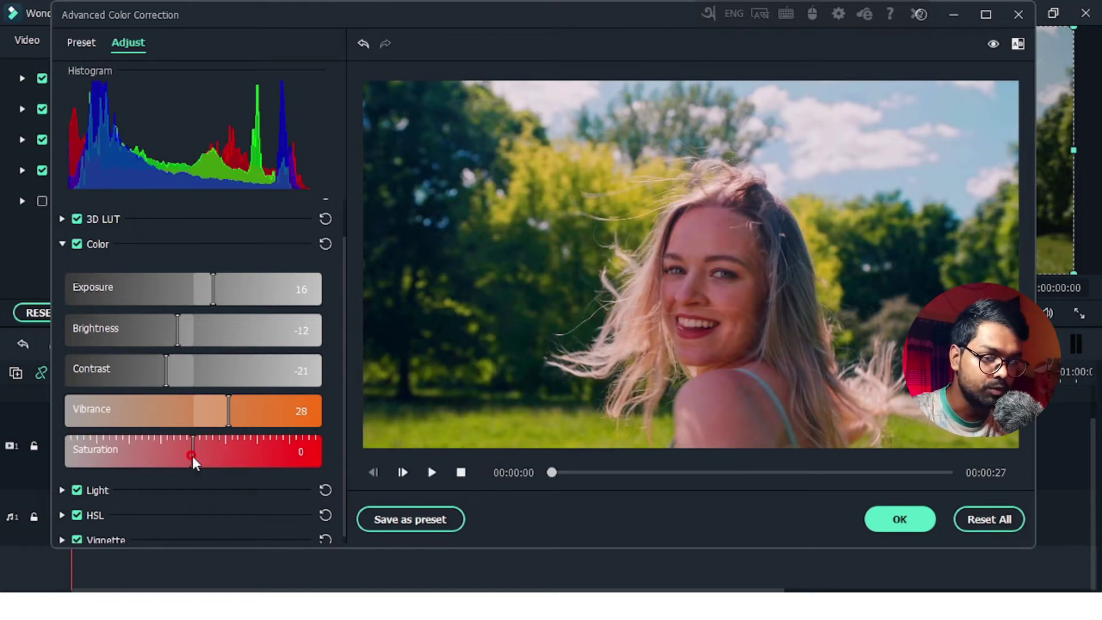
Set the color saturation to -9 and vibrance to 32, and in the light settings set blacks to -21 and highlights to -20.
drag(191, 456, 185, 455)
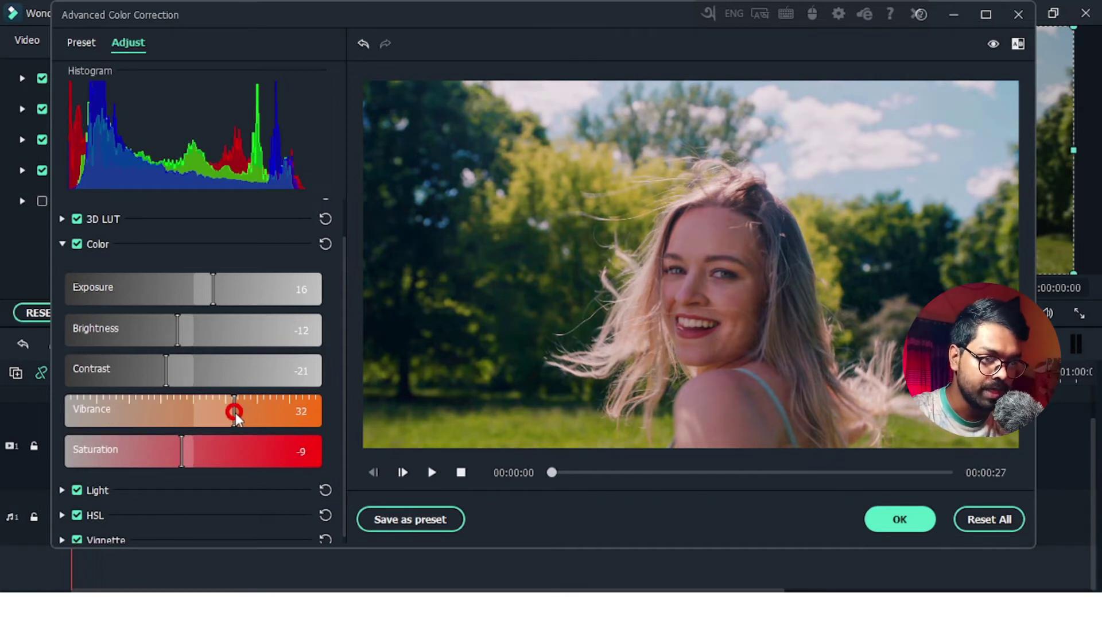
click(62, 243)
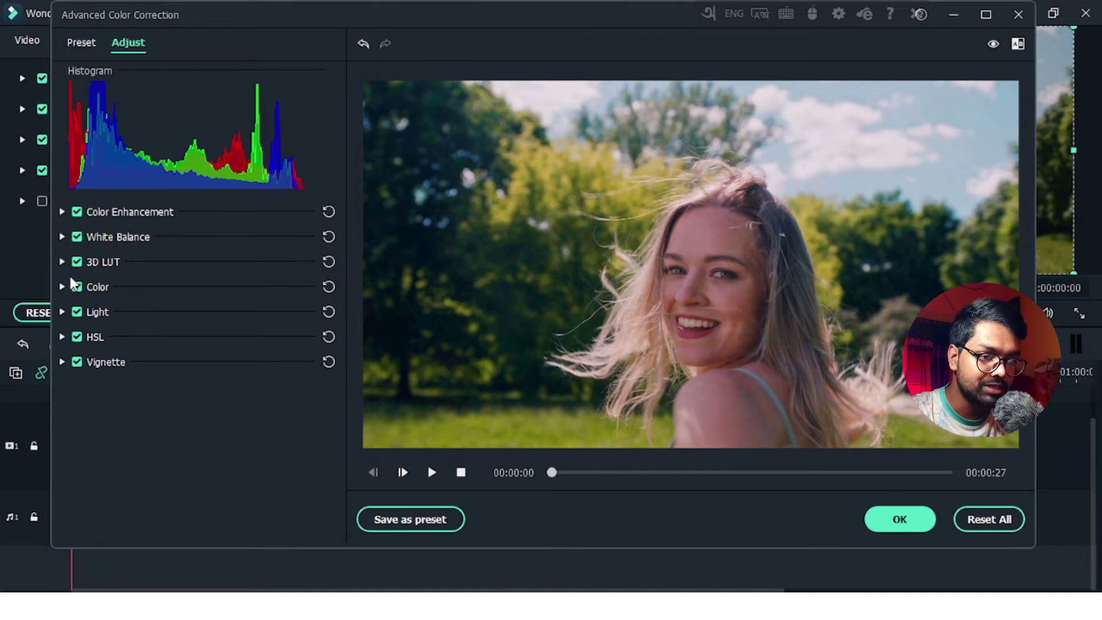
click(59, 307)
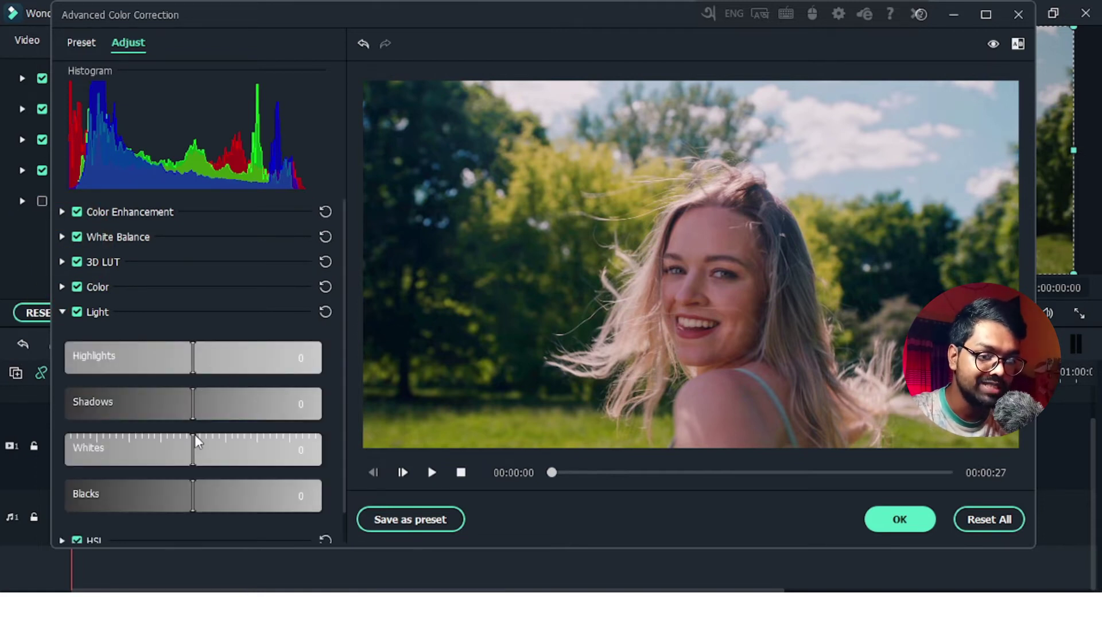
drag(191, 491, 167, 494)
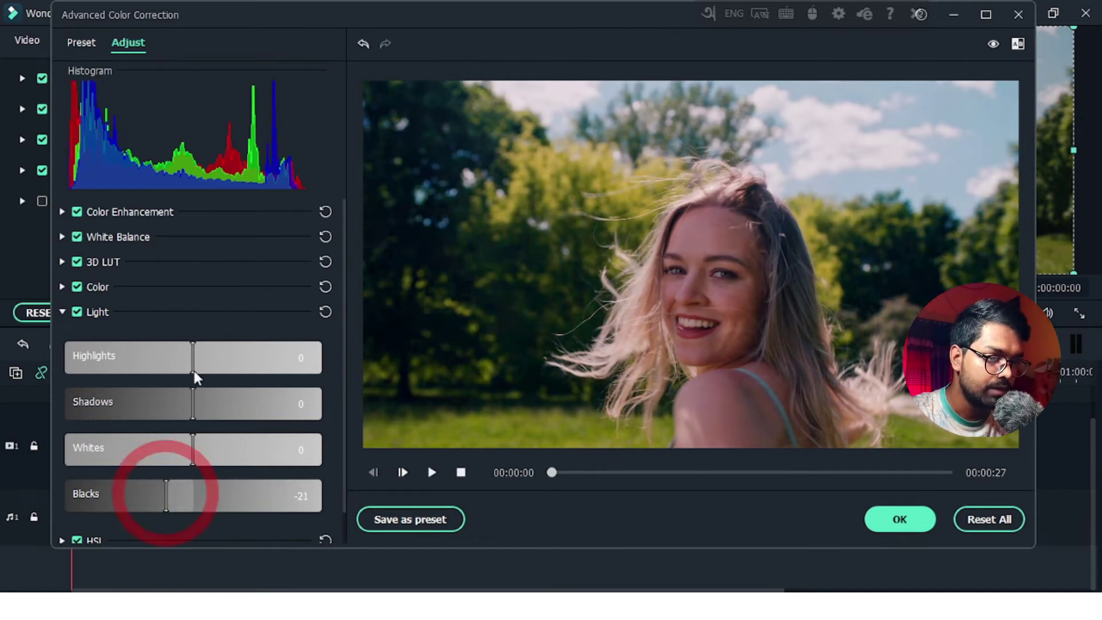
drag(185, 371, 166, 365)
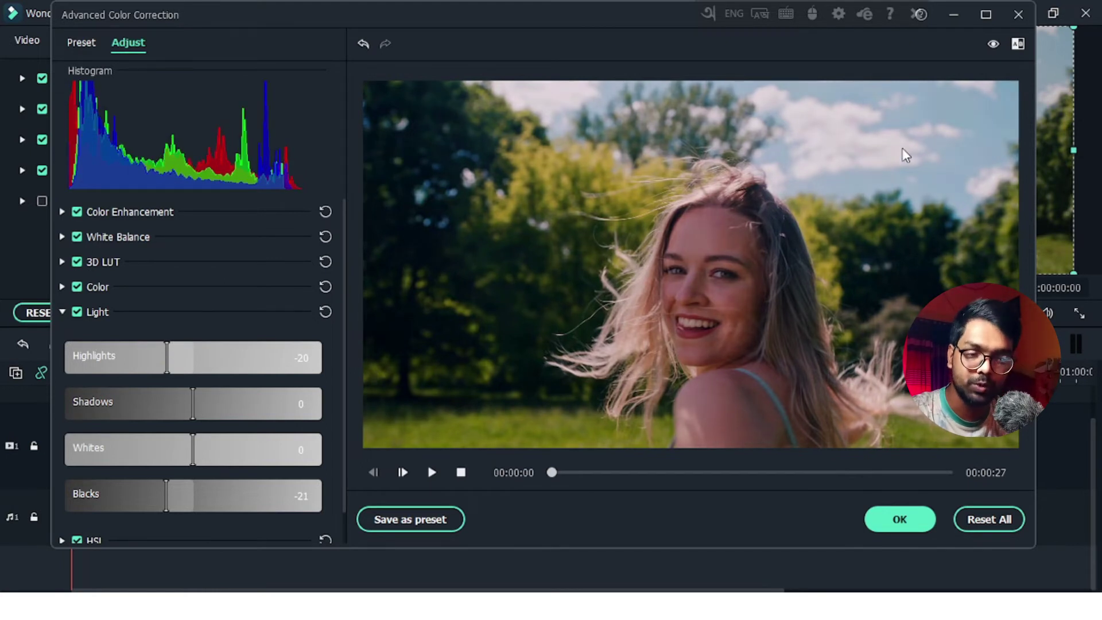
click(61, 312)
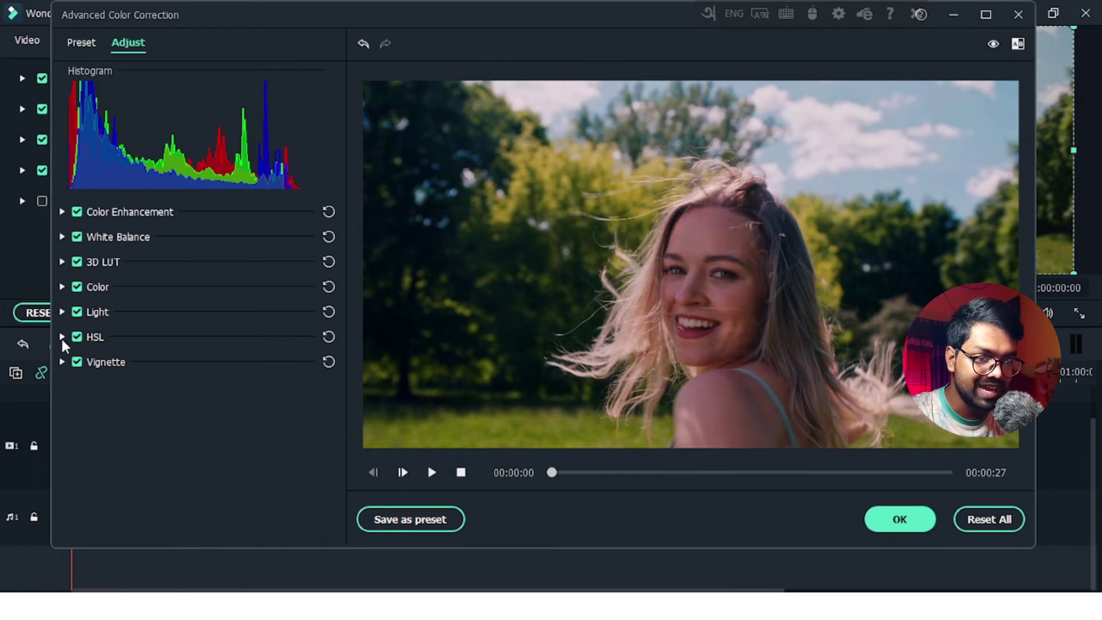
In HSL, try a hue of 46 on the yellow range, and set its hue to -58, saturation to 5 and luminance to 10.
click(61, 337)
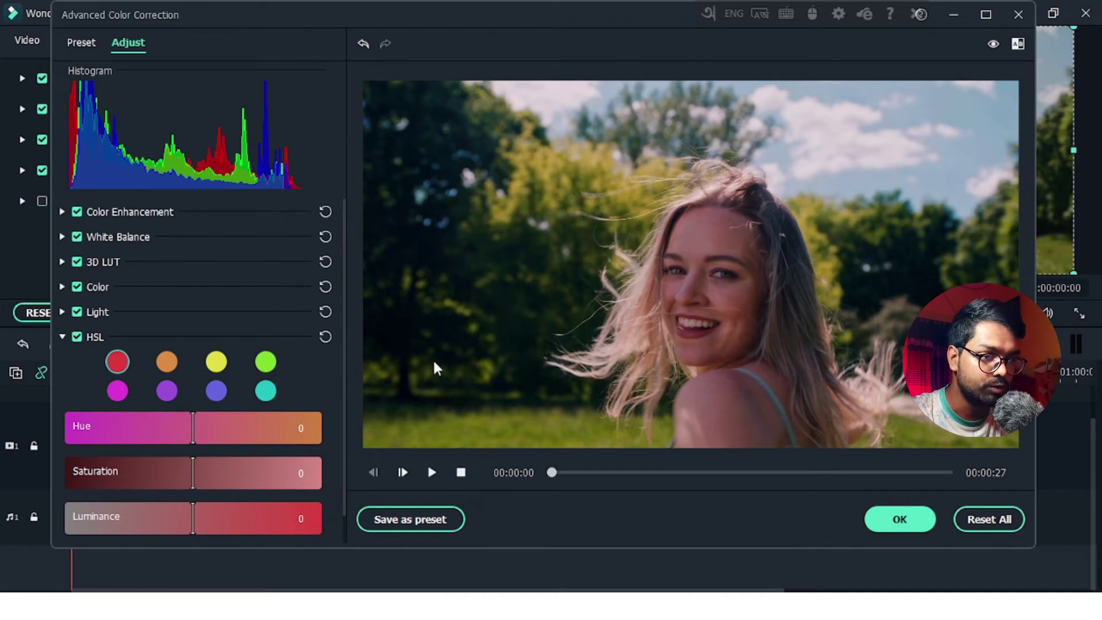
click(213, 365)
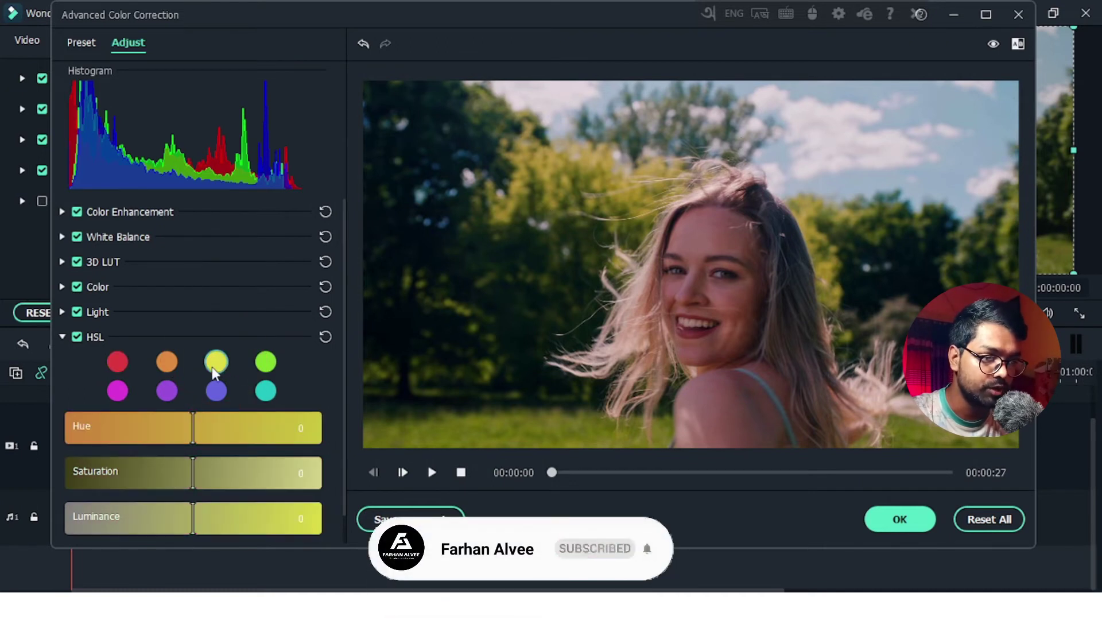
drag(191, 432, 253, 447)
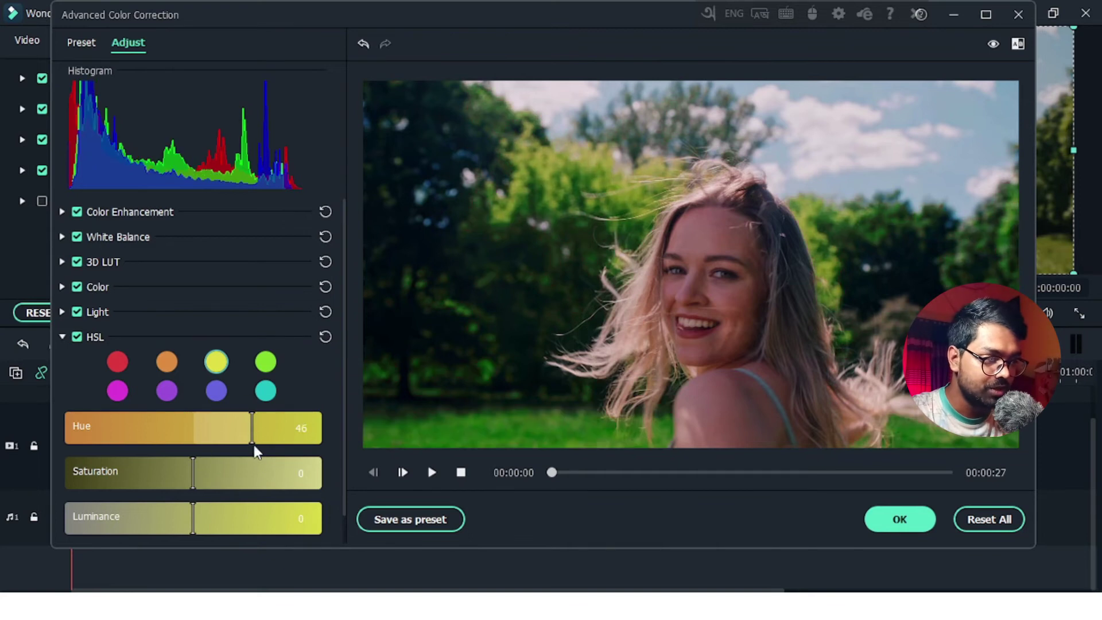
click(150, 432)
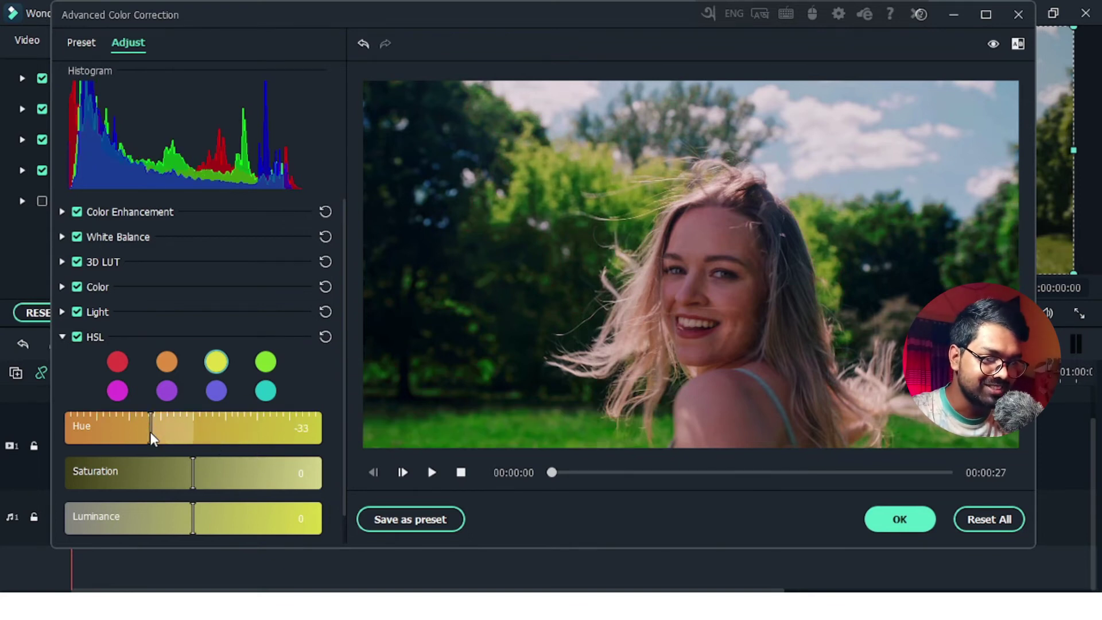
drag(152, 432, 118, 433)
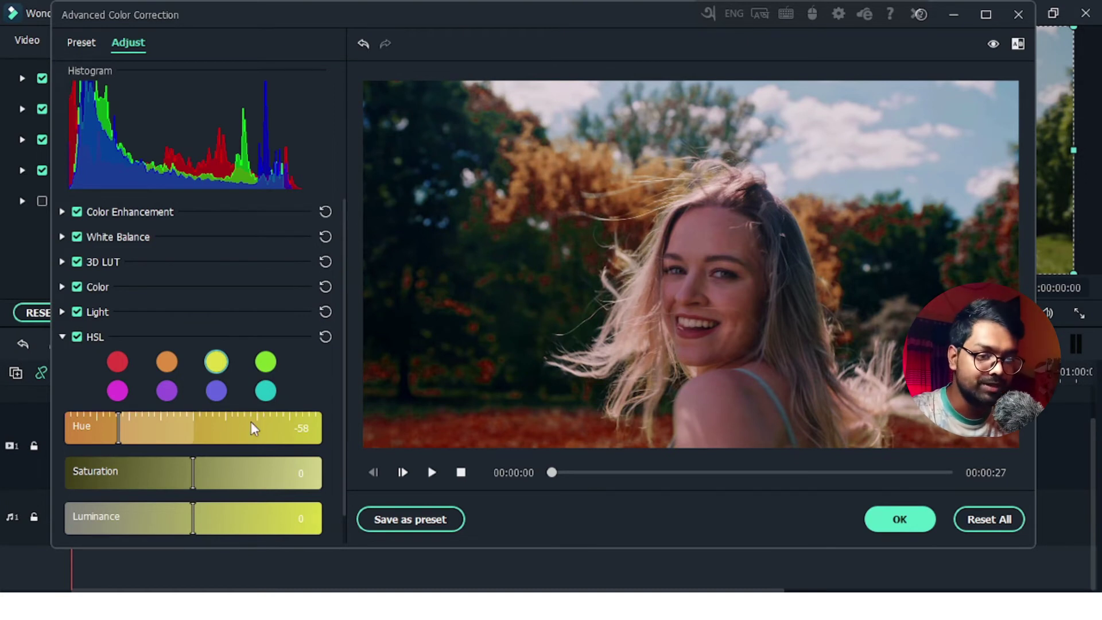
drag(190, 487, 192, 480)
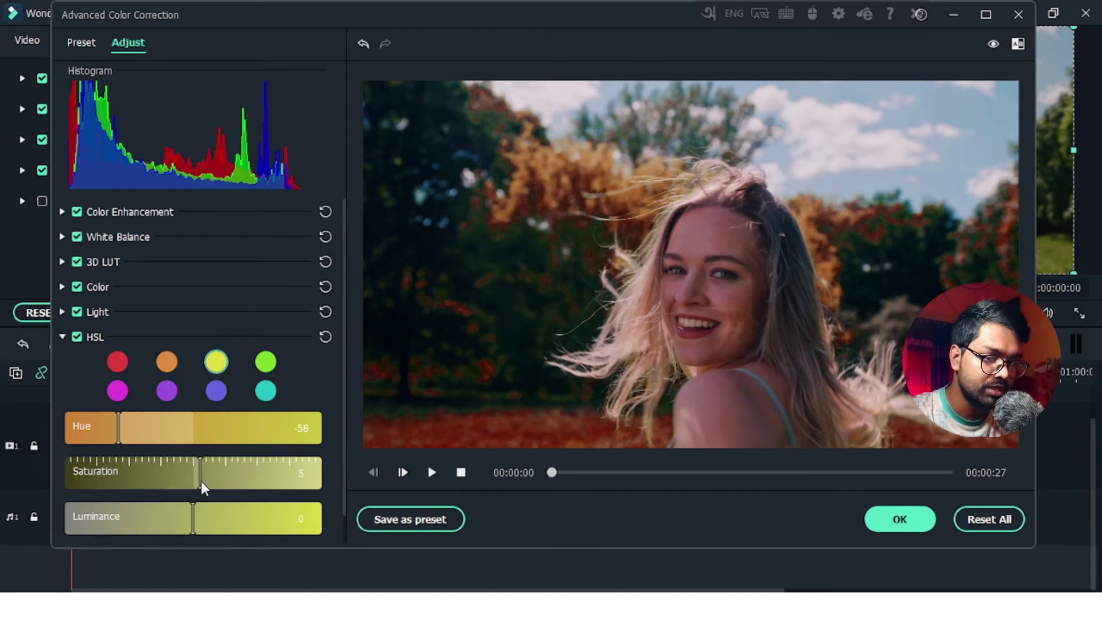
drag(189, 522, 207, 524)
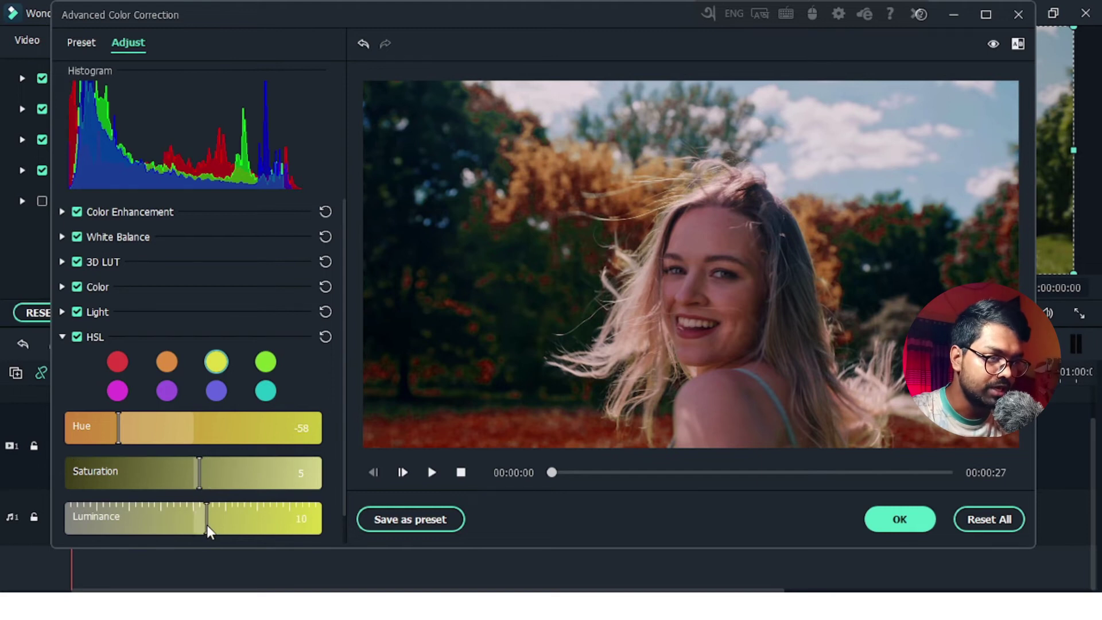
click(63, 337)
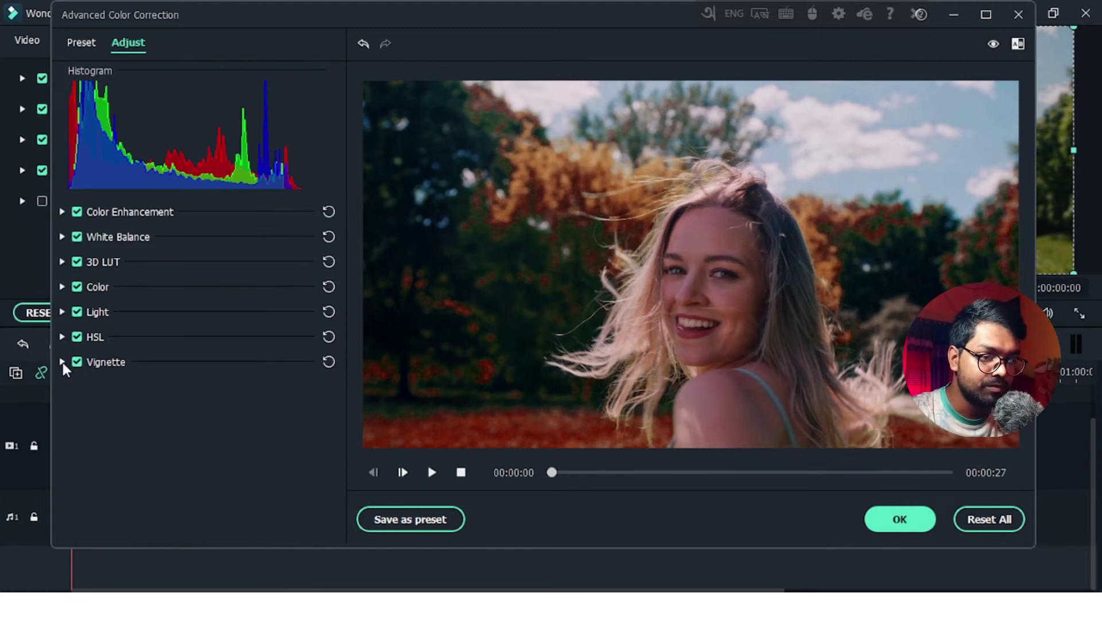
Try a vignette with an amount of -53, testing a feather of 0 and setting the feather to 40.
click(62, 362)
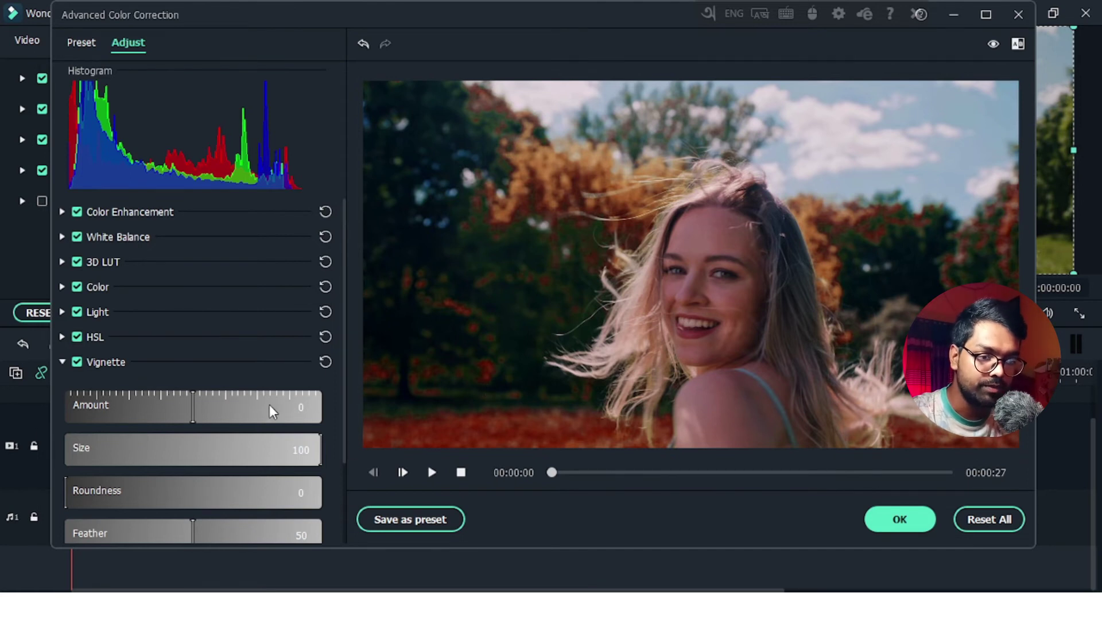
drag(195, 410, 124, 408)
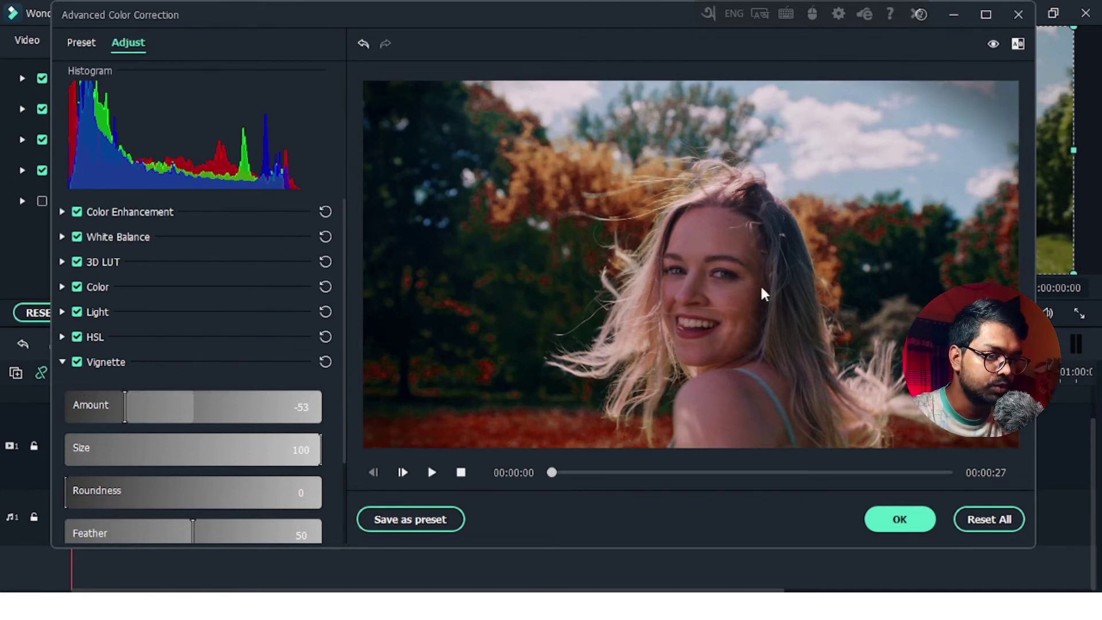
drag(189, 535, 85, 533)
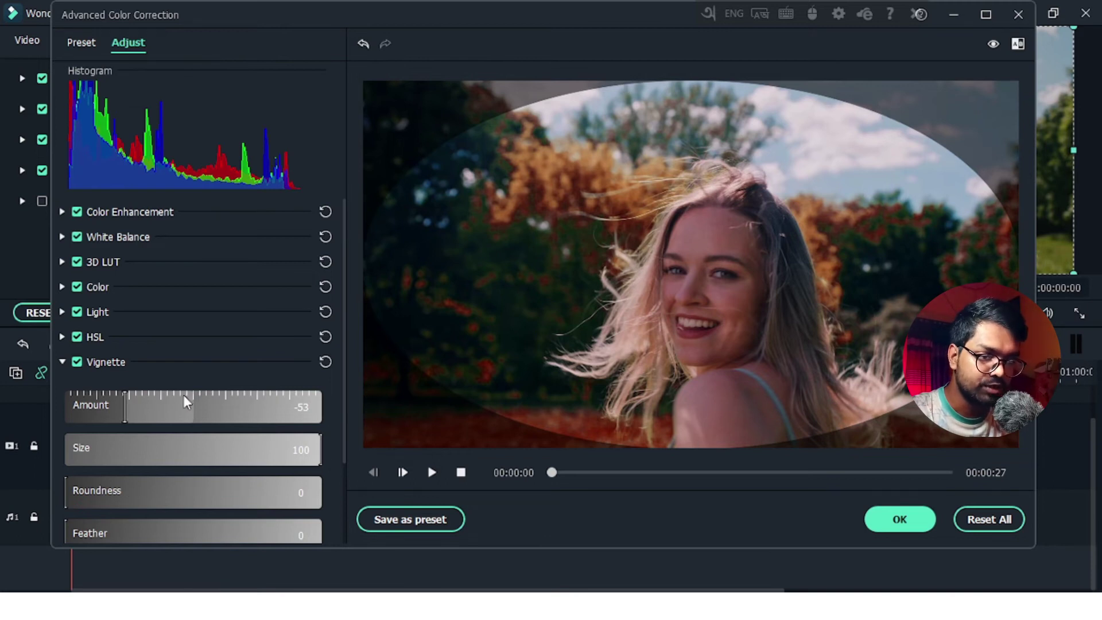
drag(109, 535, 170, 540)
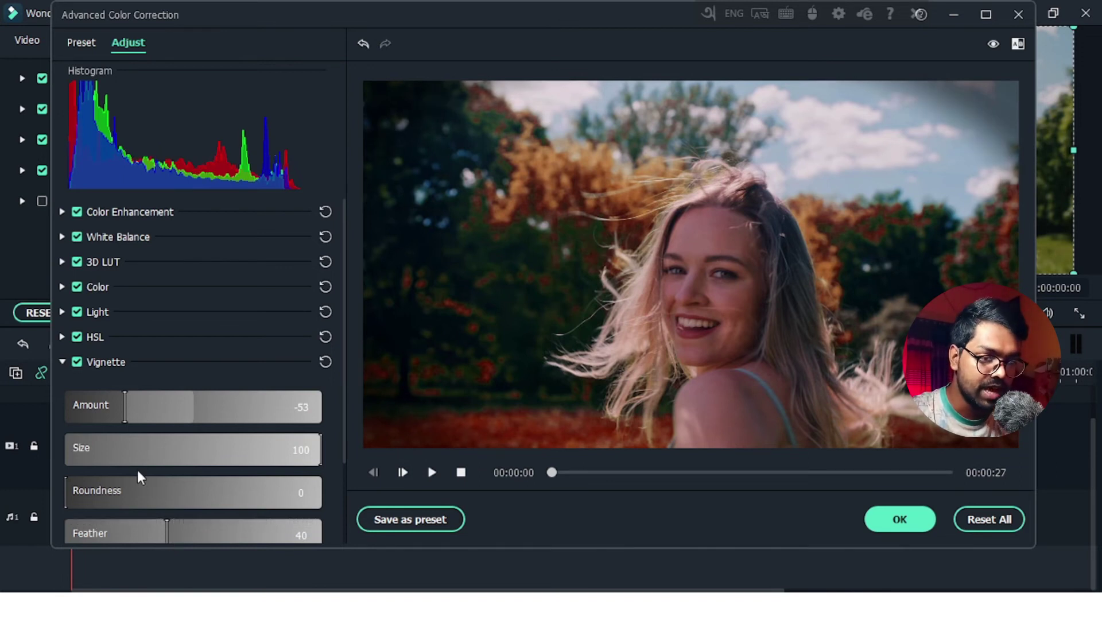
Try a vignette size of 4 with a roundness of 51, and turn the vignette off.
click(85, 453)
drag(85, 453, 96, 452)
click(85, 497)
drag(85, 497, 198, 505)
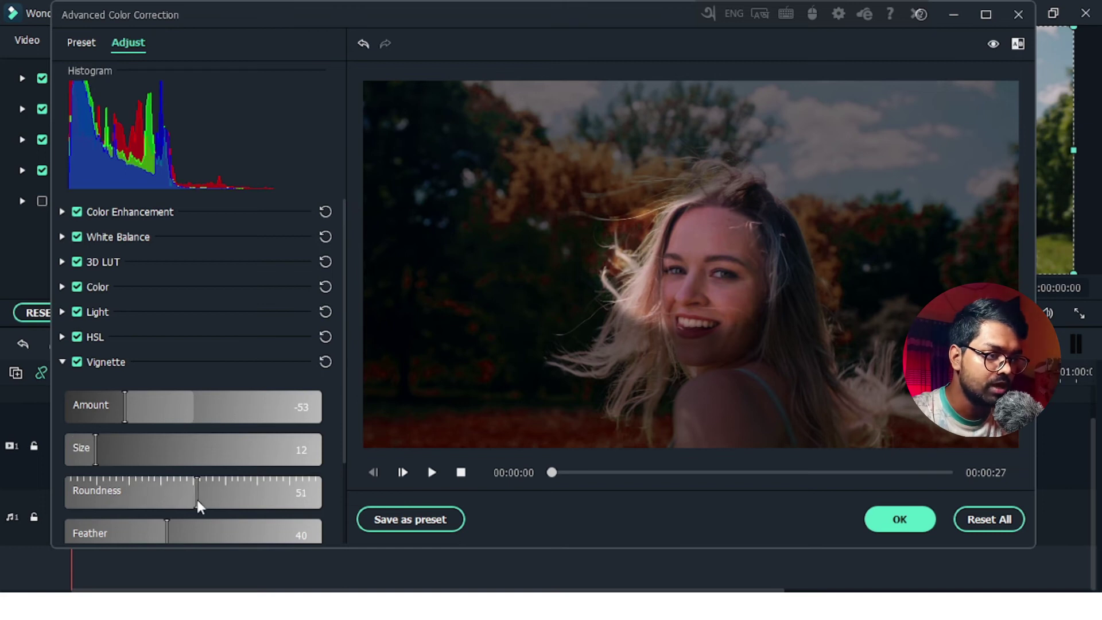
mouse_move(96, 452)
mouse_down()
mouse_move(75, 450)
mouse_move(78, 462)
mouse_up()
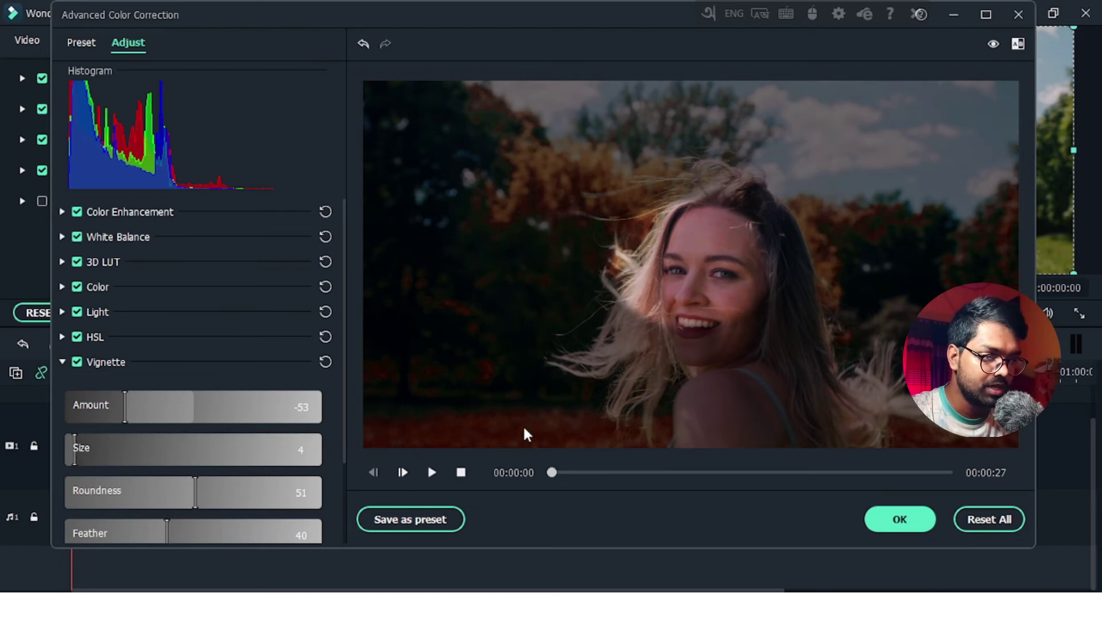
click(339, 437)
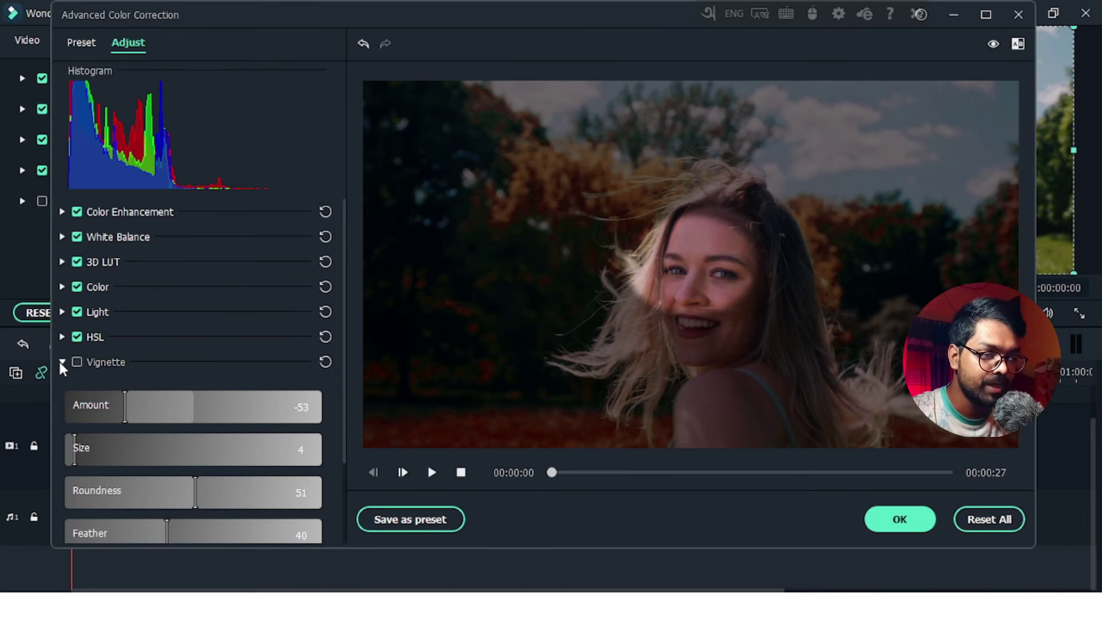
click(61, 362)
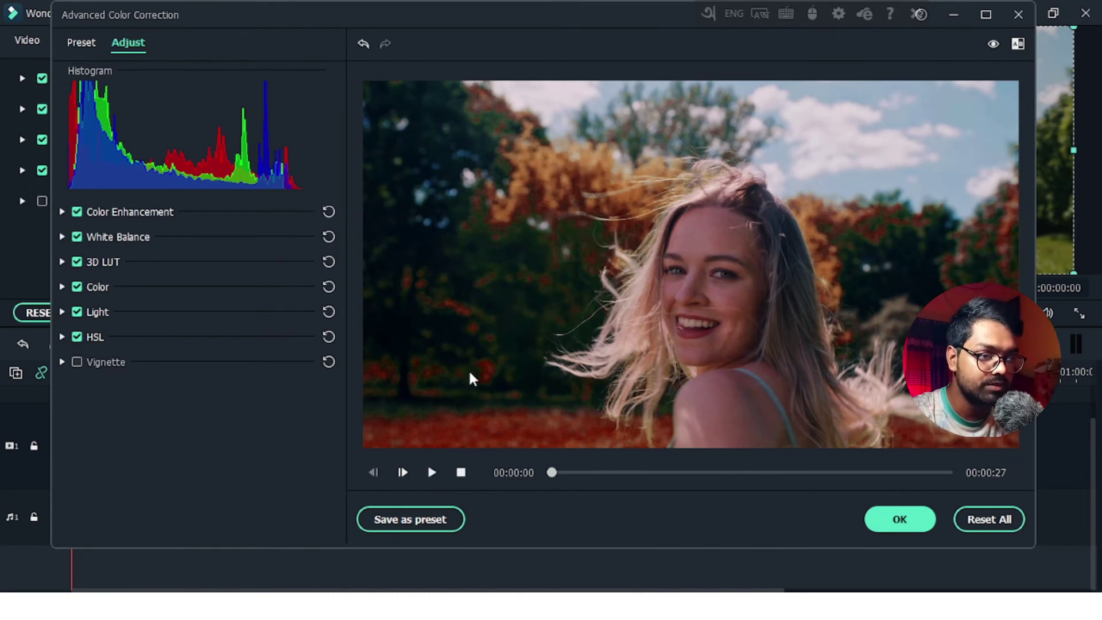
Save the current color adjustments as a custom preset named c5.
click(431, 530)
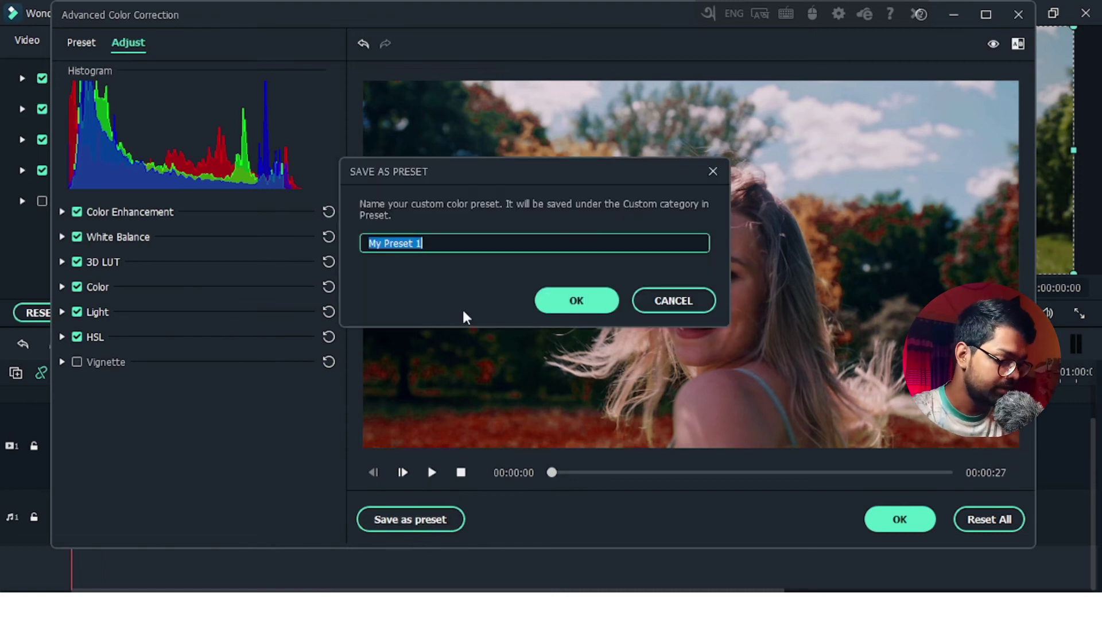
key(BackSpace)
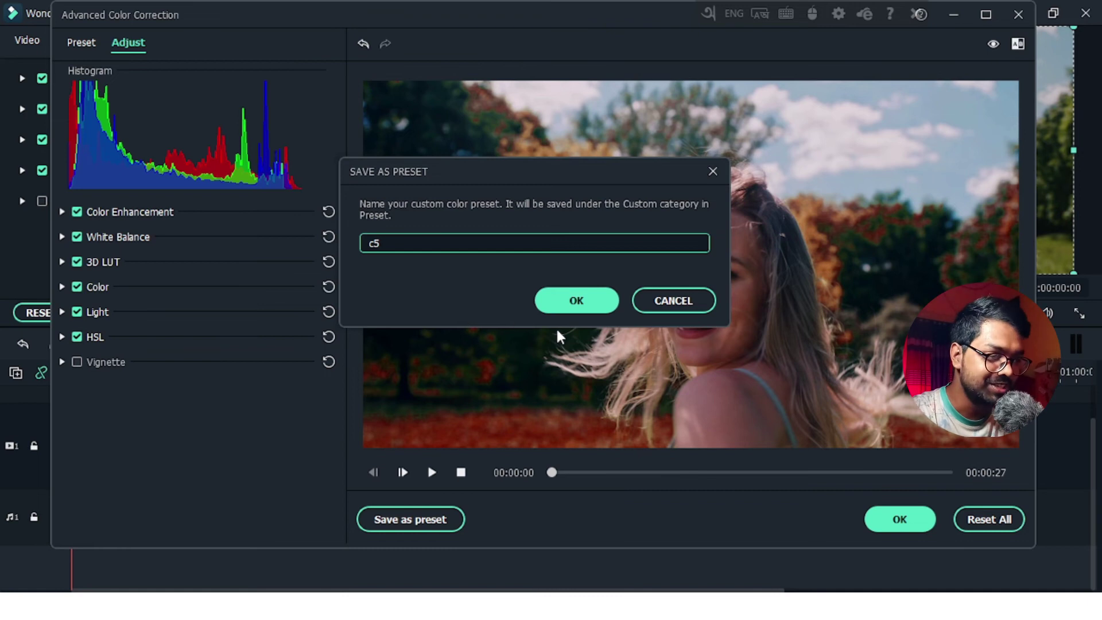
click(584, 301)
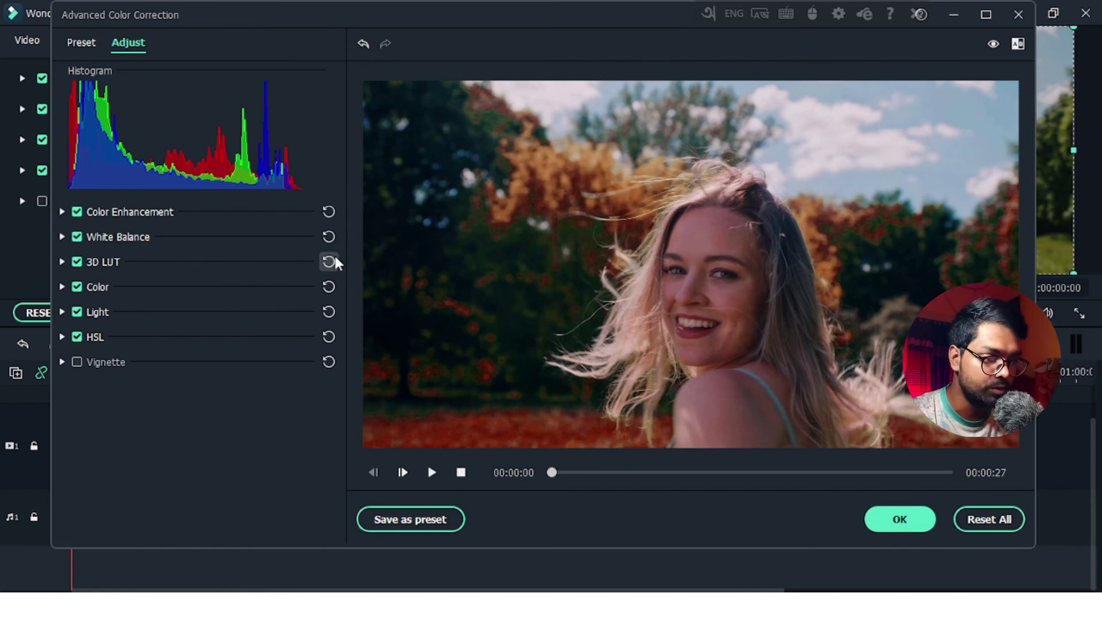
Reset all advanced color adjustments and close the clip's color settings.
click(978, 521)
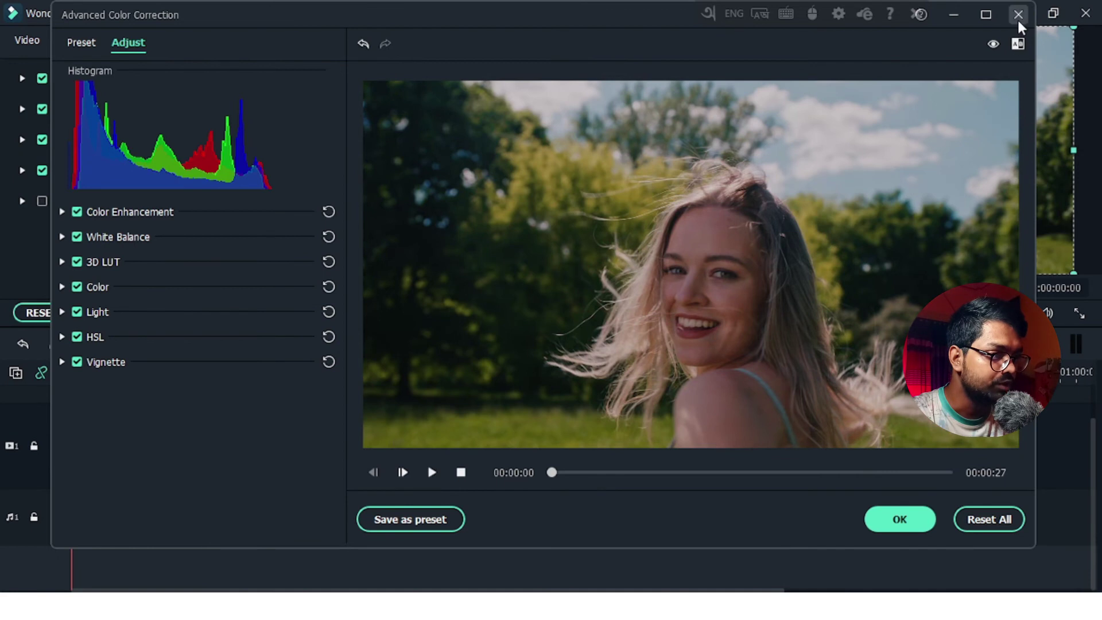
click(1019, 16)
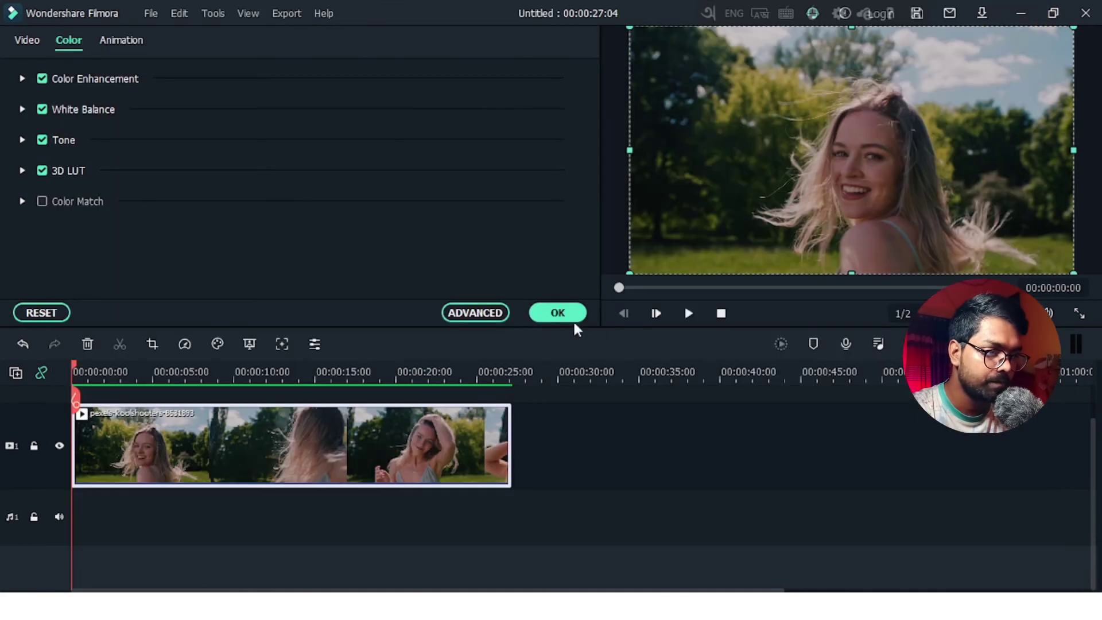
click(579, 315)
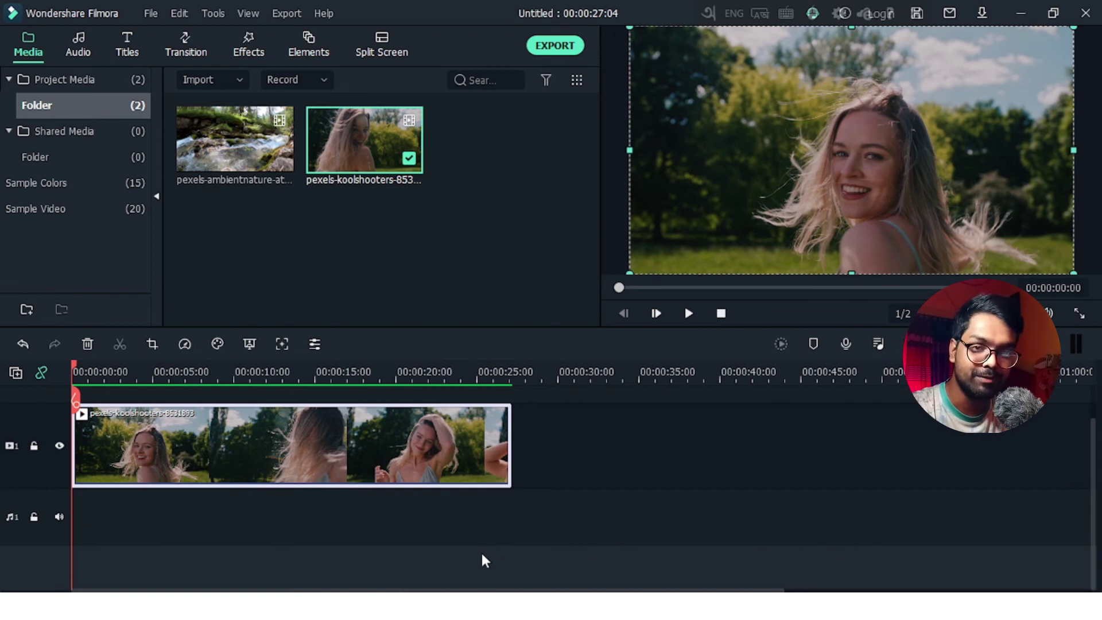
Reopen the clip's advanced color correction, apply the custom preset c5 and play back the graded clip.
double_click(337, 440)
click(461, 314)
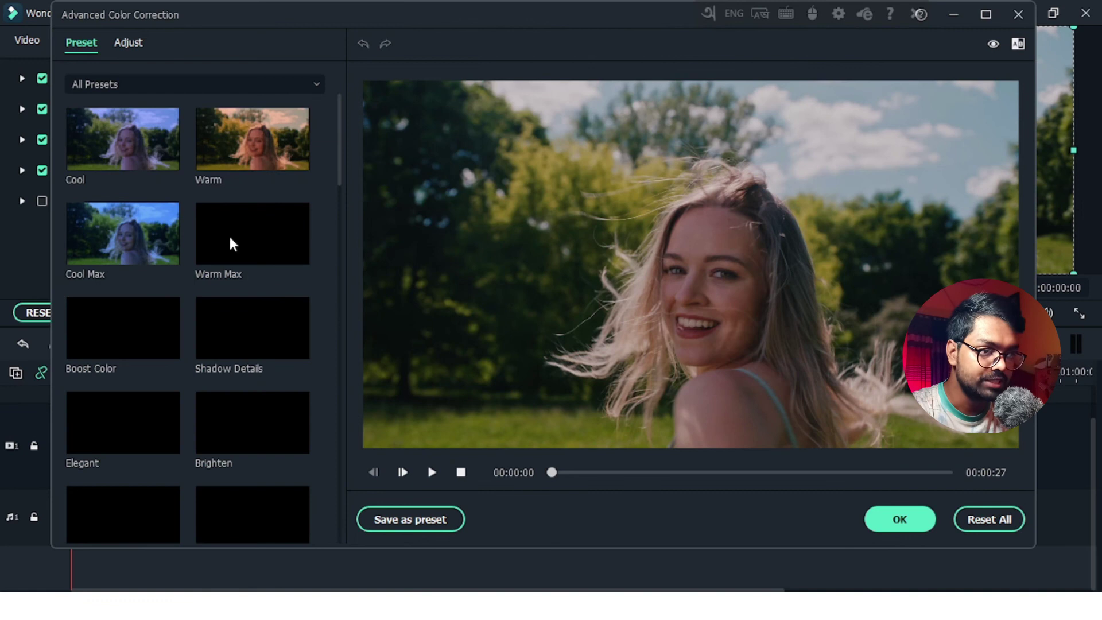
click(208, 86)
click(119, 144)
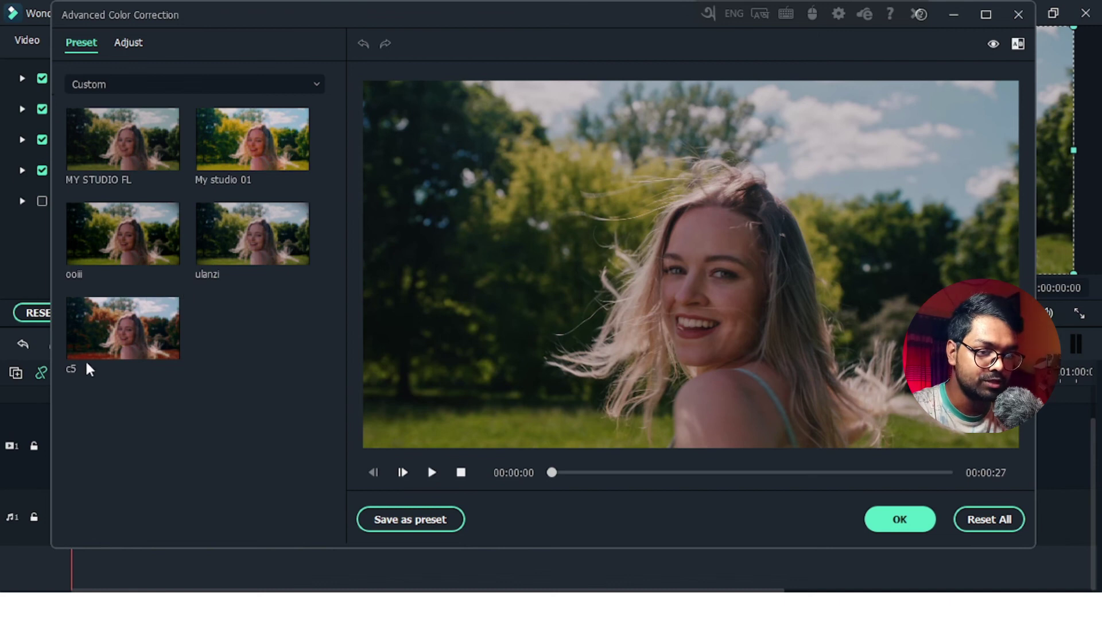
click(139, 310)
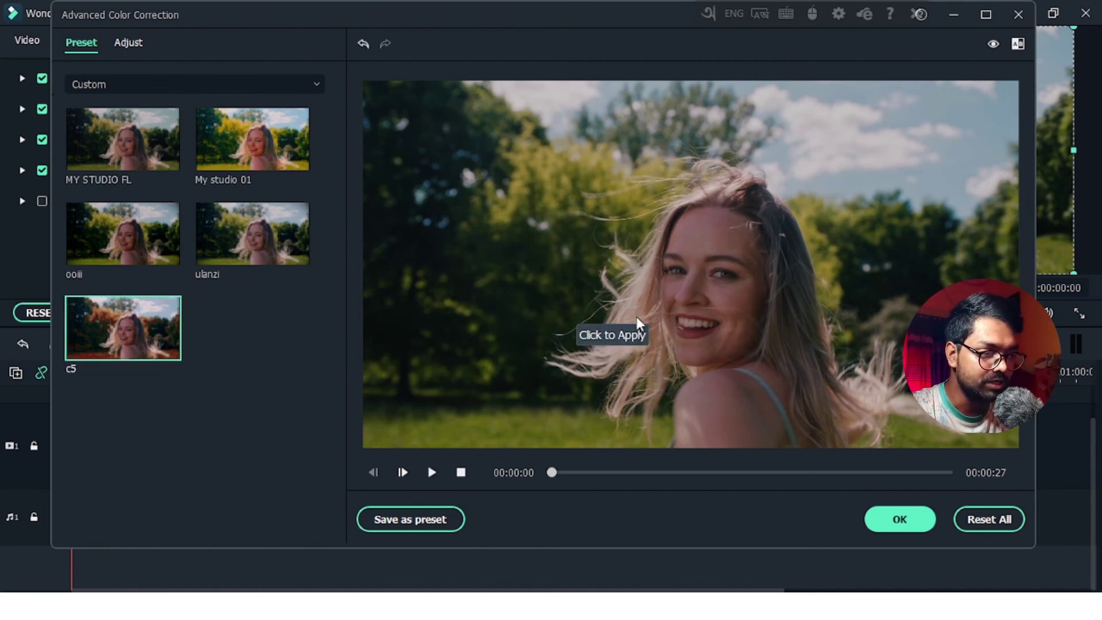
click(898, 521)
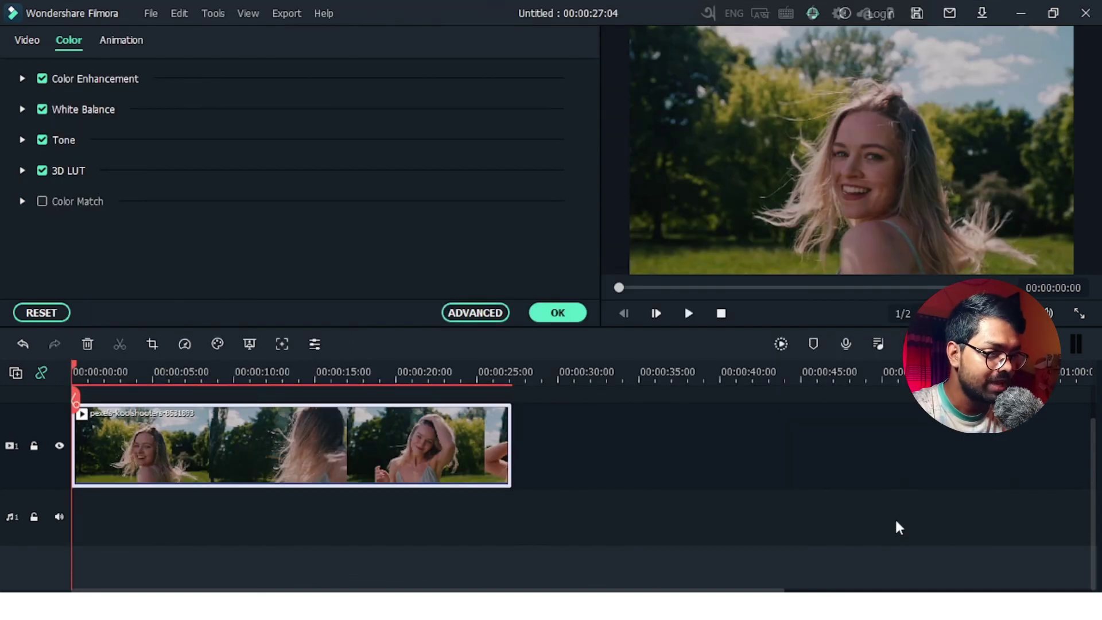
click(557, 314)
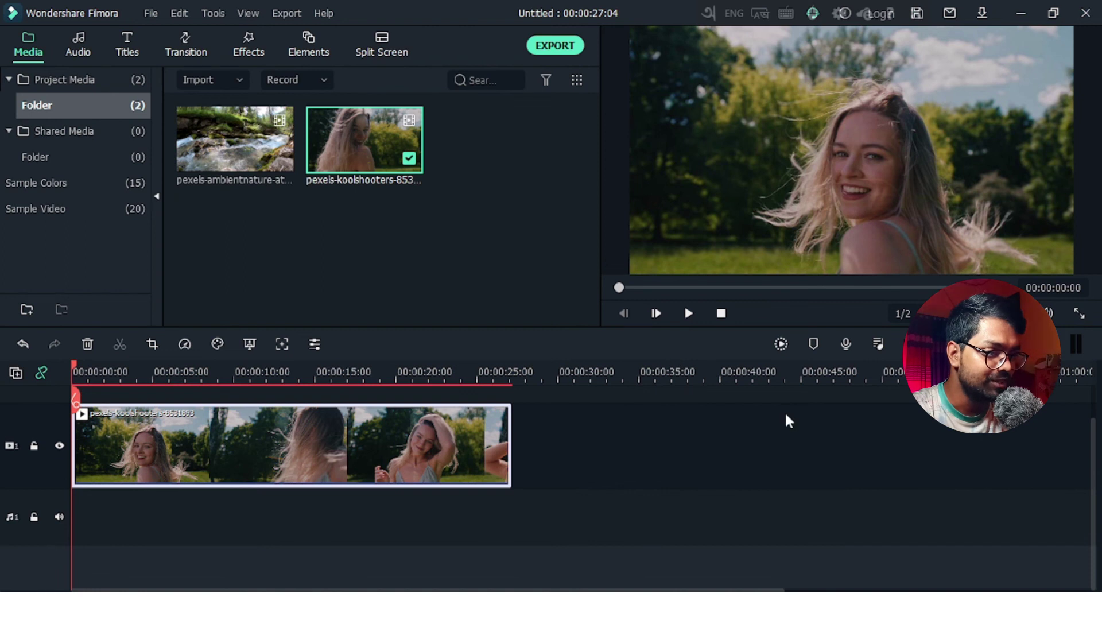
click(688, 314)
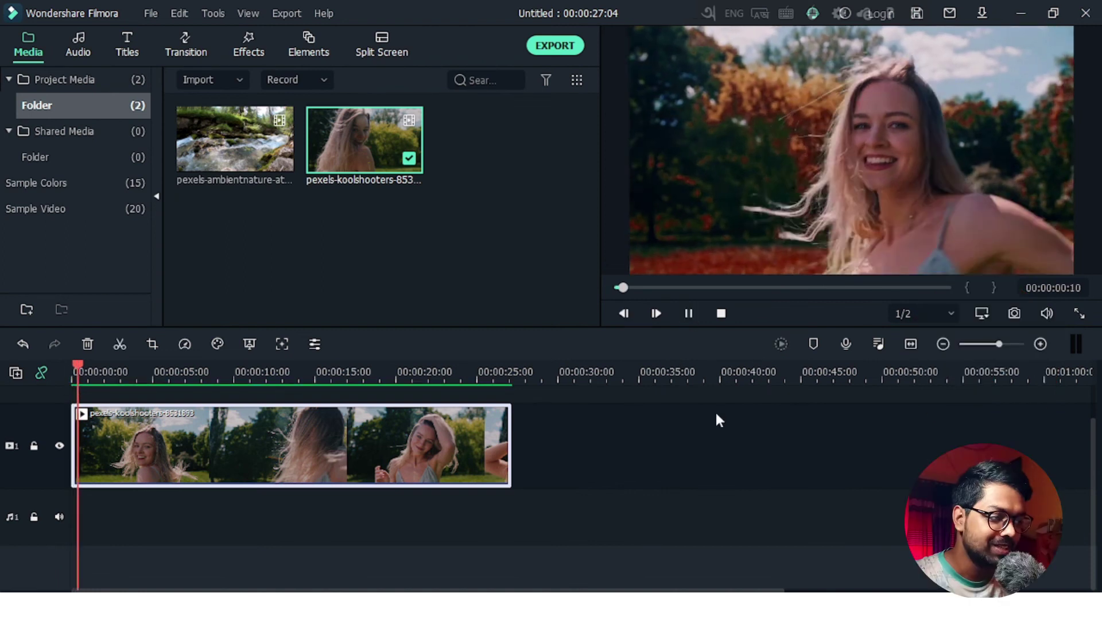